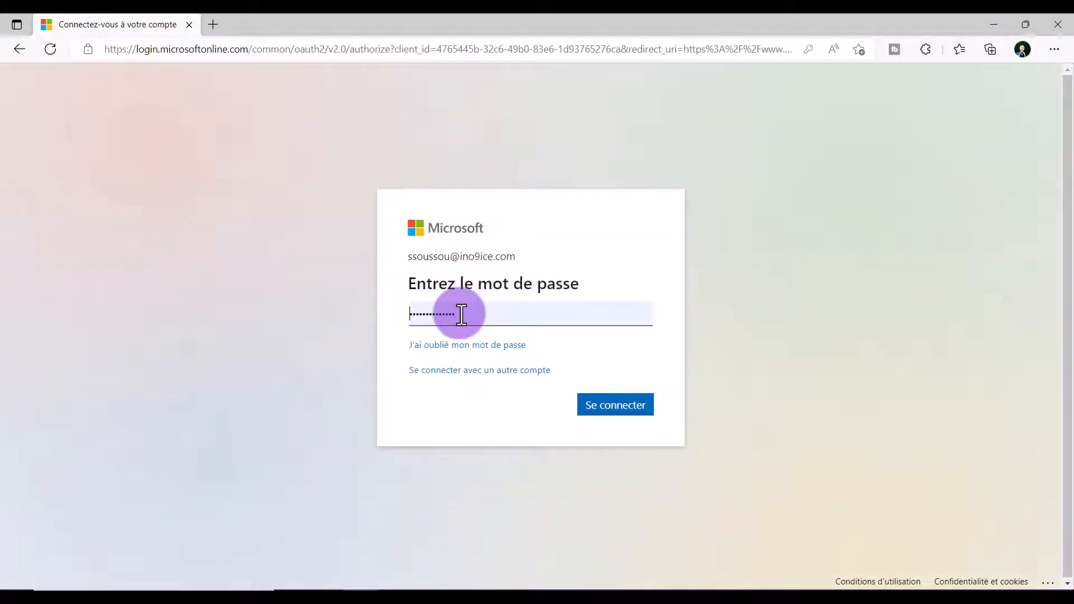
# - Sign in to the Microsoft account, choosing to stay signed in and not show the message again
pyautogui.click(615, 405)
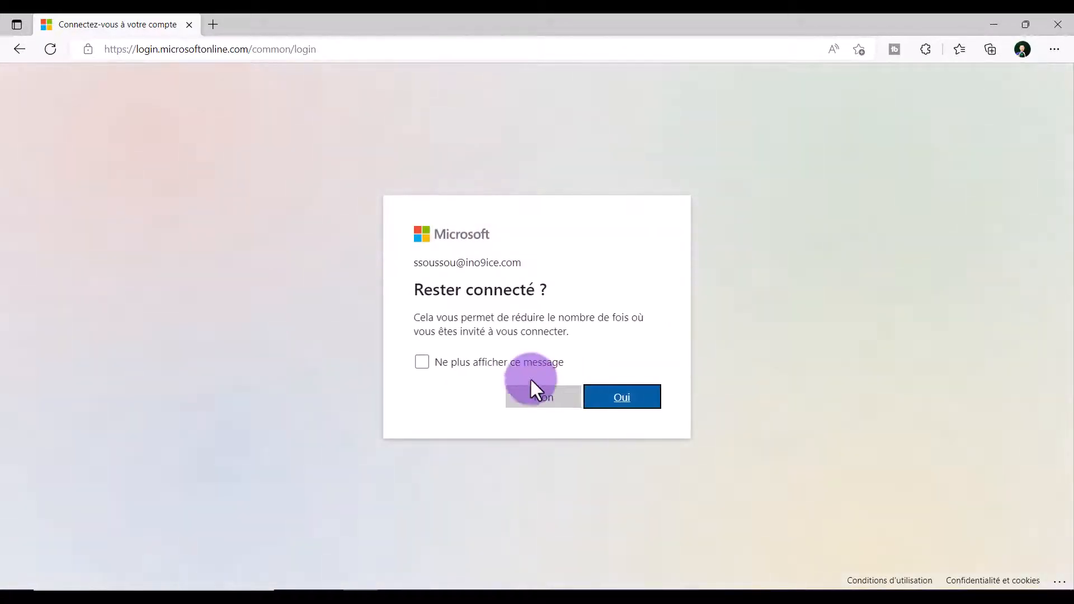
pyautogui.click(451, 364)
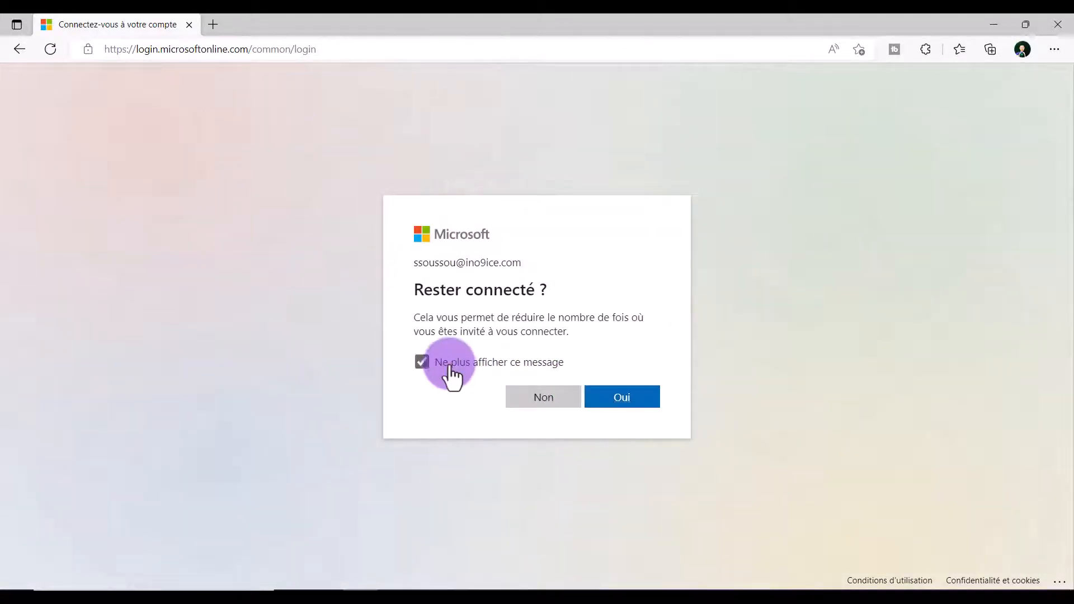
pyautogui.click(616, 398)
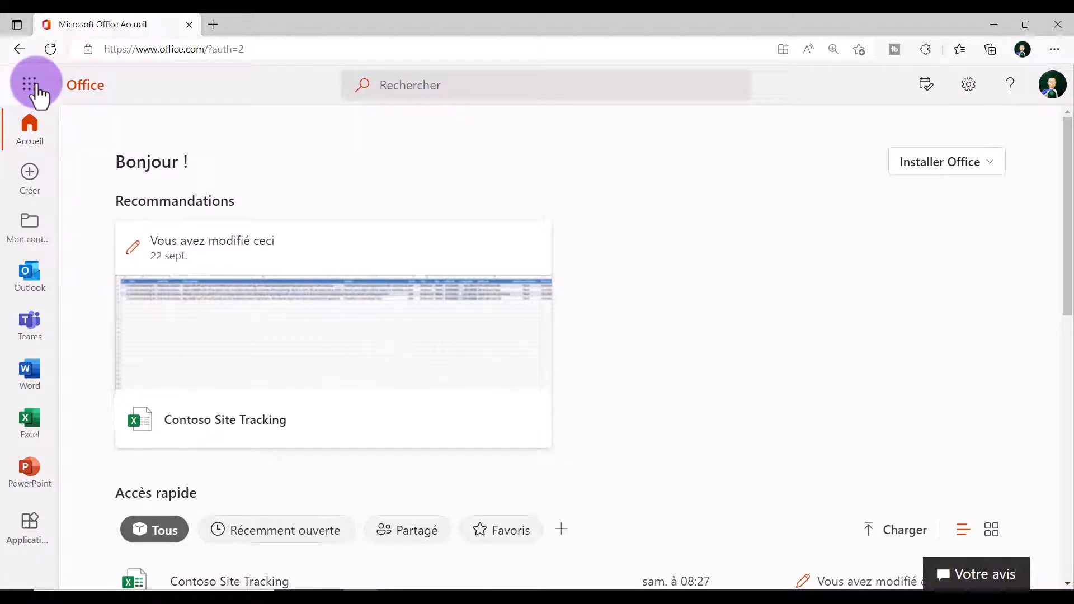
# - Browse the full list of Office applications, return to the main list and open Planner
pyautogui.click(38, 88)
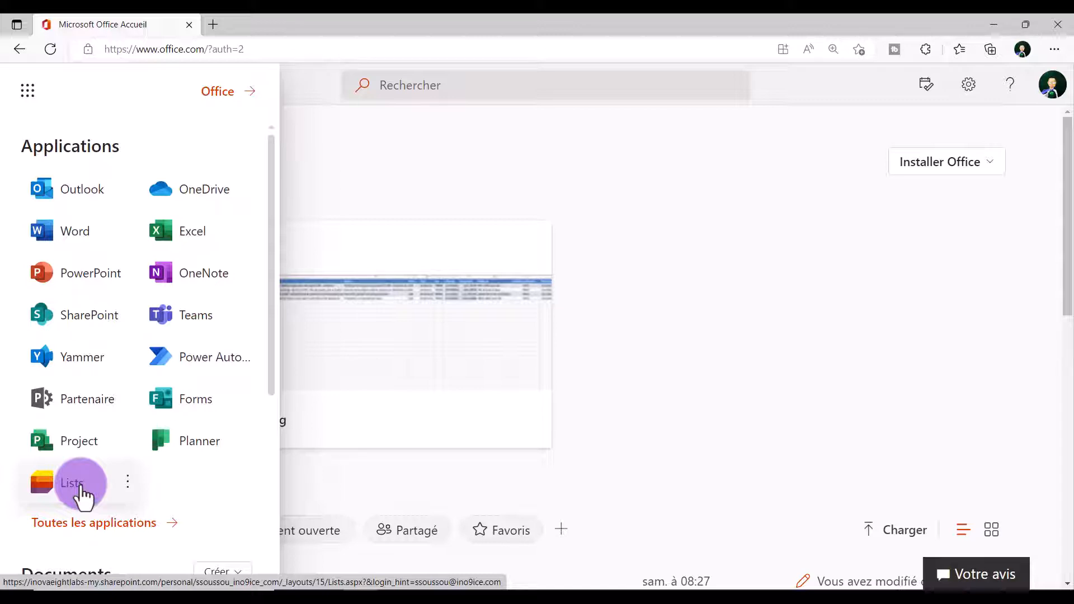
pyautogui.click(123, 525)
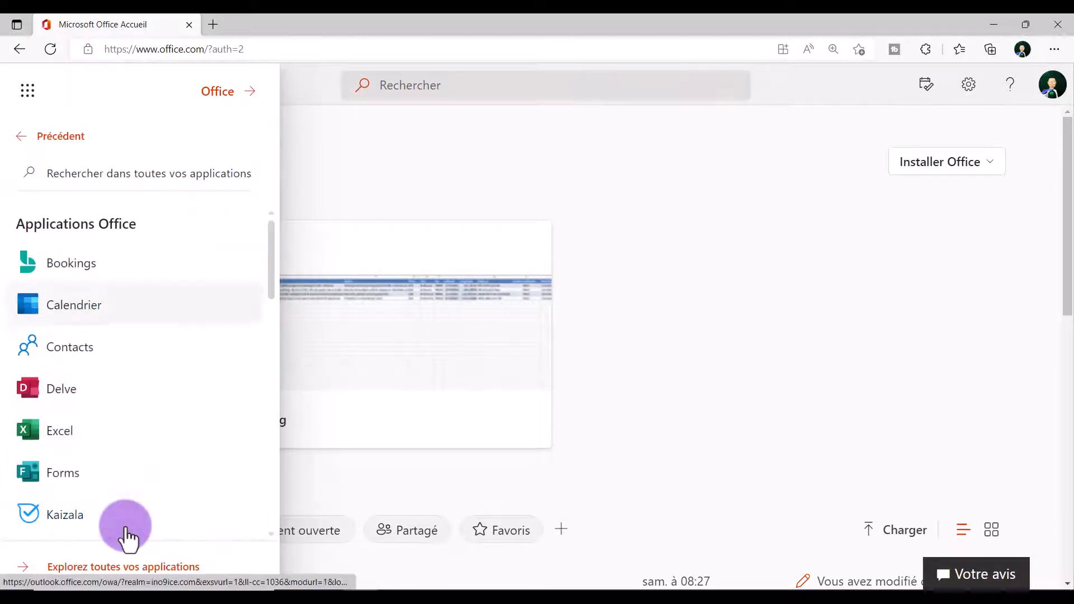
pyautogui.scroll(-1, 176, 347)
pyautogui.scroll(-6, 177, 335)
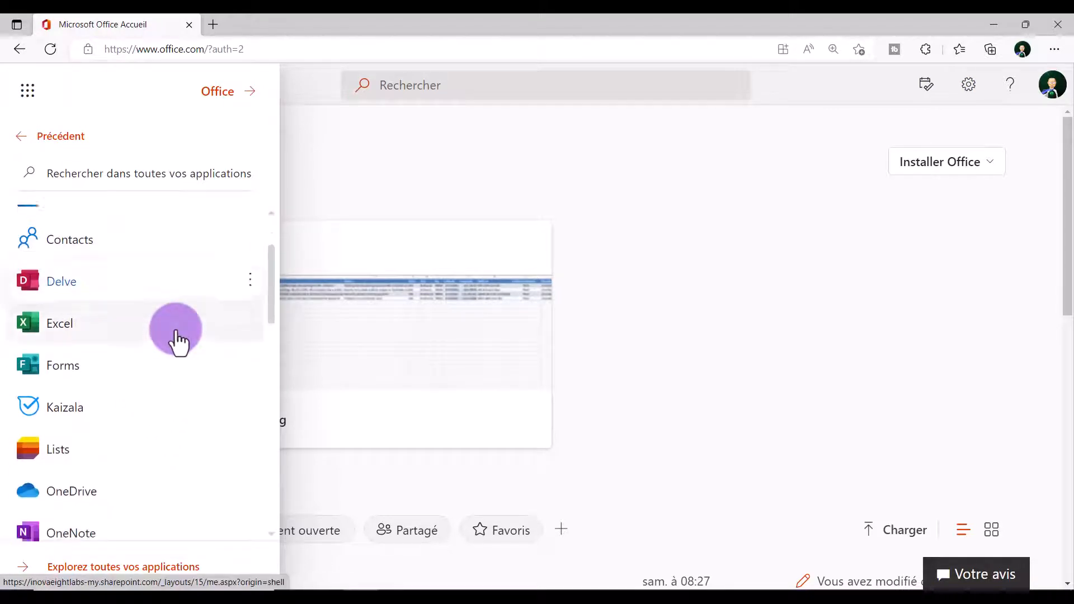
pyautogui.scroll(-5, 173, 338)
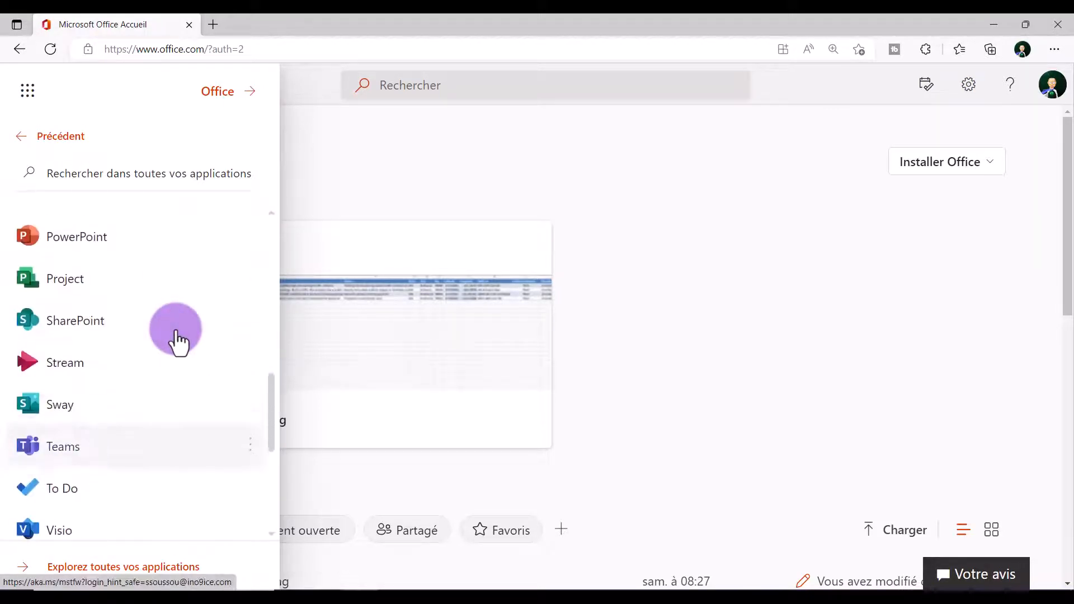
pyautogui.click(37, 136)
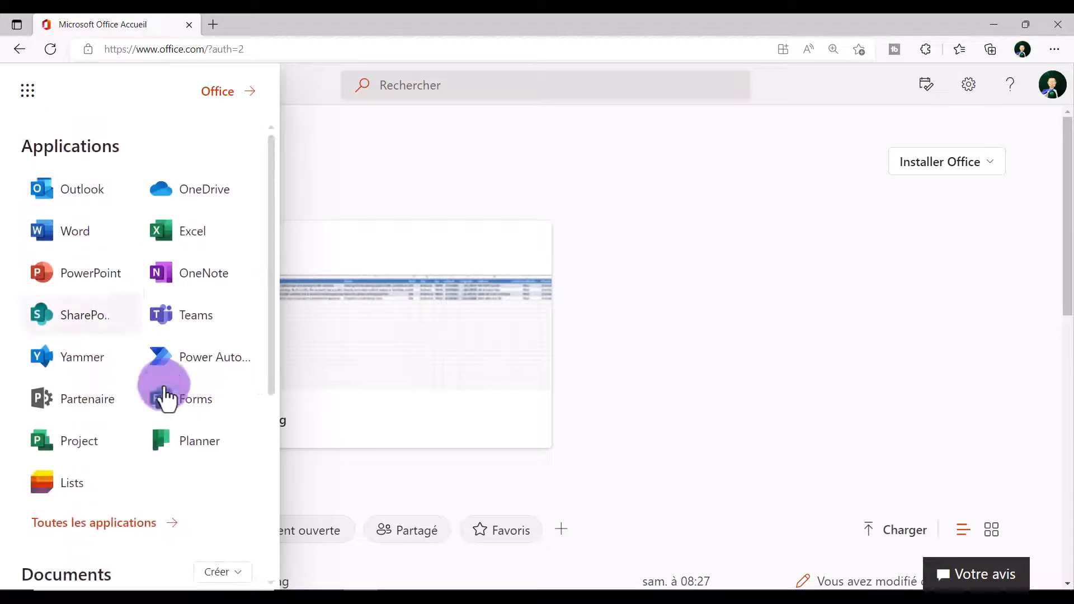
pyautogui.click(193, 442)
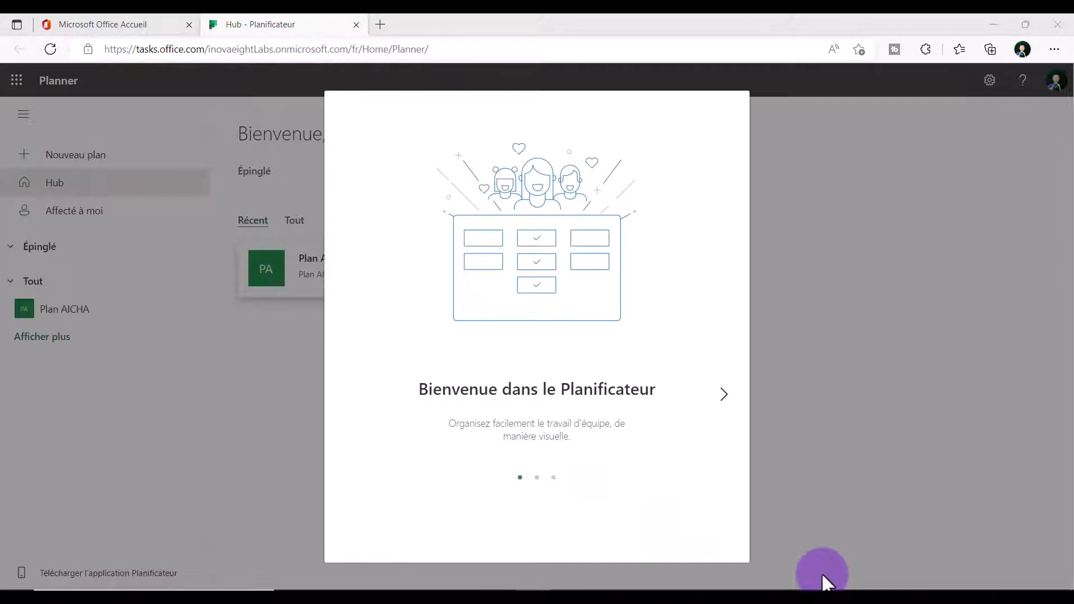
# - Go through the Planner welcome introduction to its last page and dismiss it
pyautogui.click(724, 395)
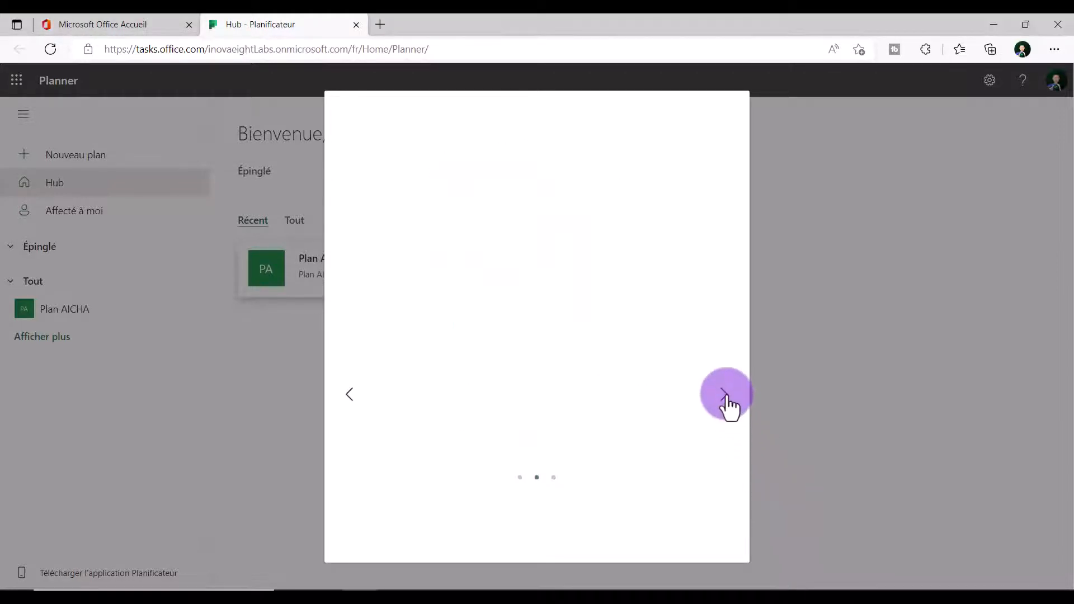
pyautogui.click(725, 395)
pyautogui.click(585, 532)
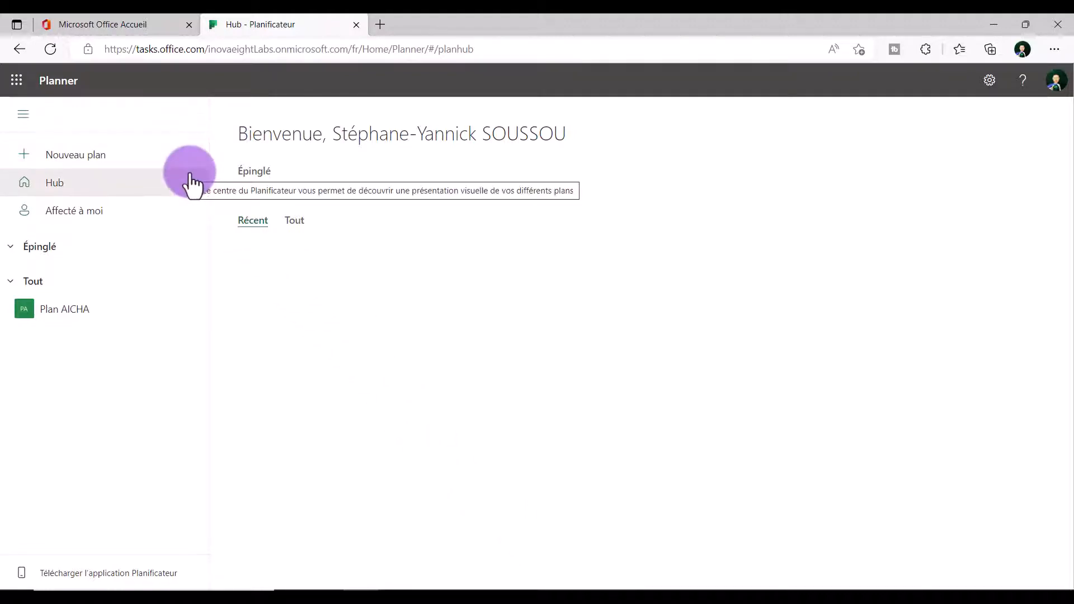
# - Create a new plan named "Tuto planner" with public privacy
pyautogui.click(93, 162)
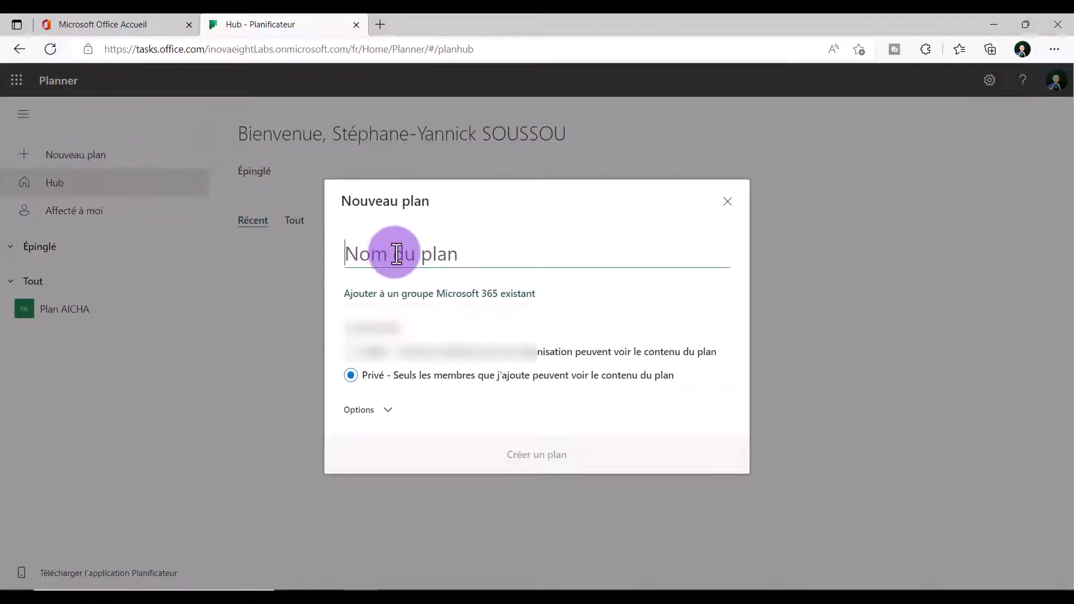
pyautogui.click(397, 254)
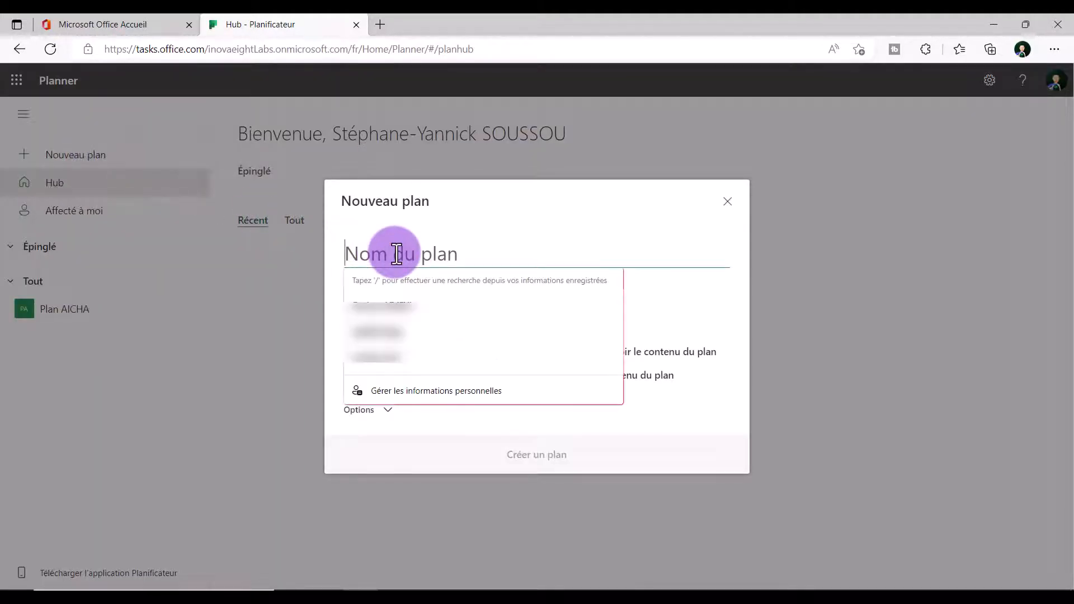
pyautogui.click(736, 329)
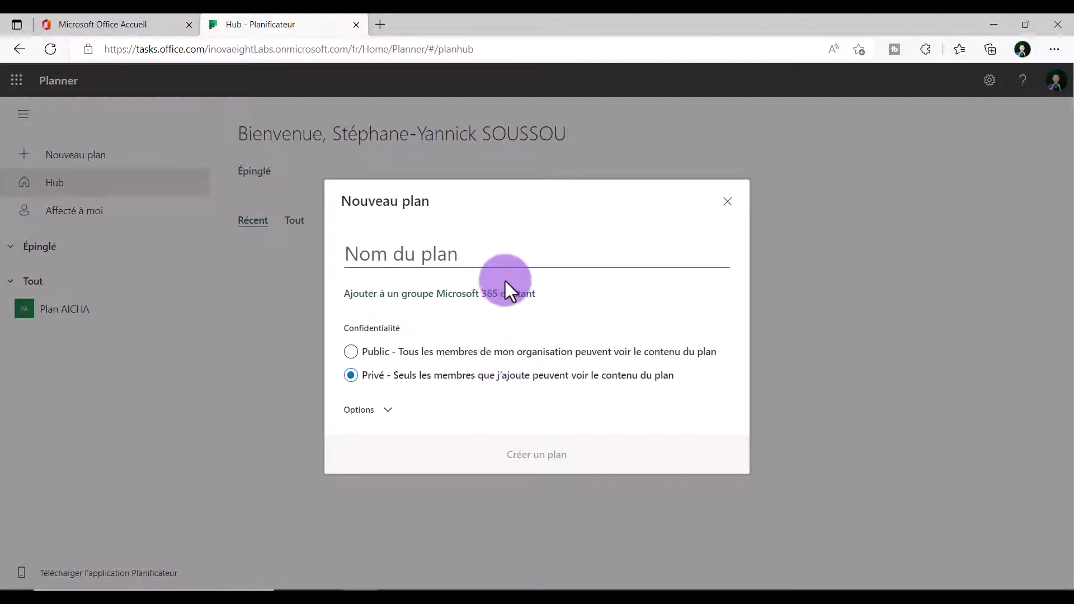
pyautogui.click(448, 259)
pyautogui.write('t')
pyautogui.press('BackSpace')
pyautogui.write('Tuto ')
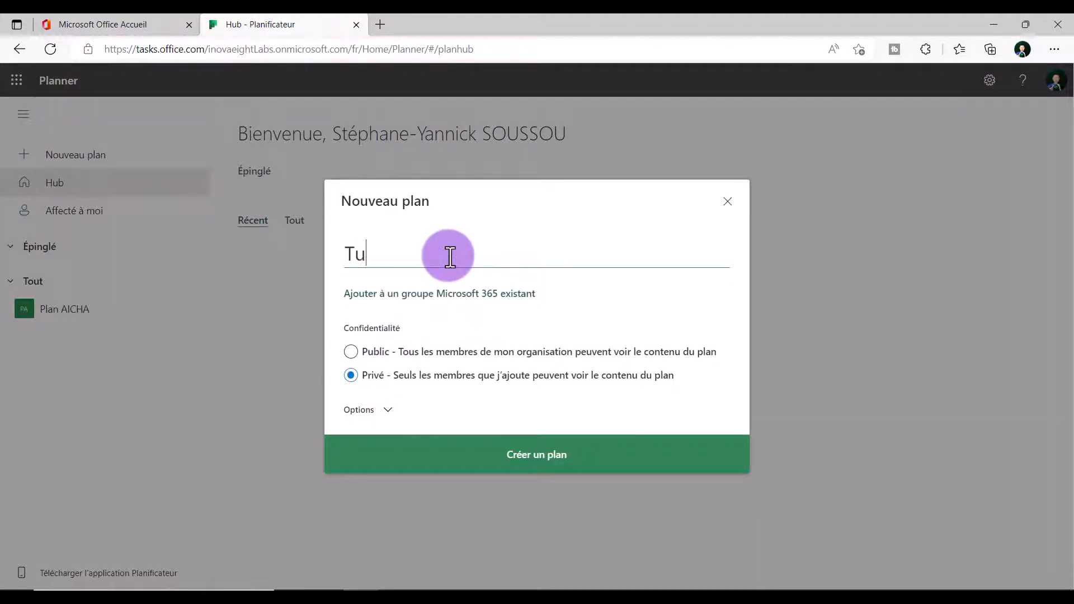
pyautogui.write('planner')
pyautogui.click(351, 353)
pyautogui.click(545, 456)
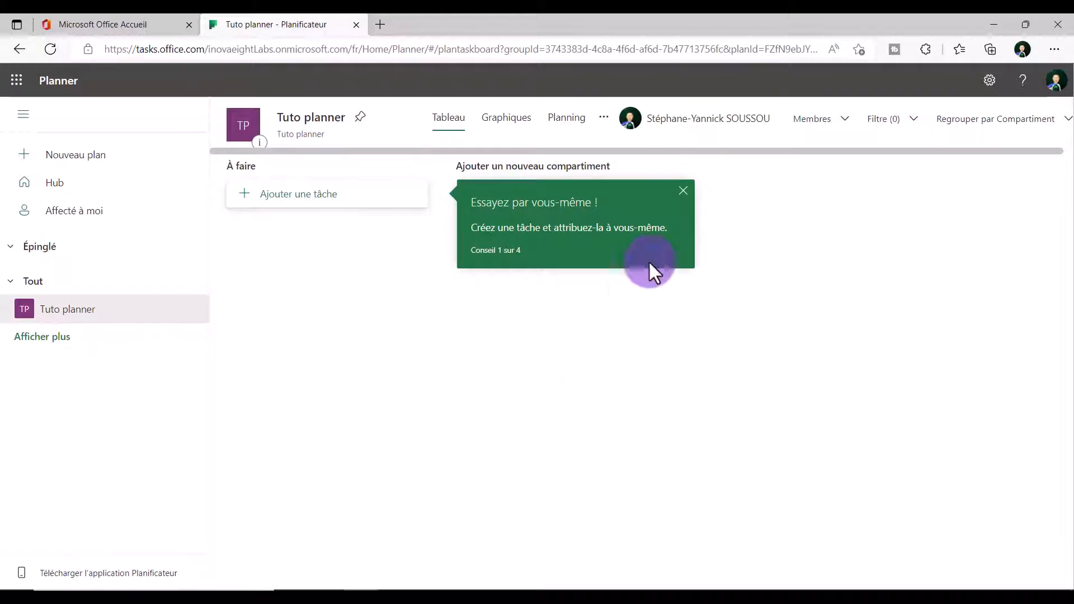
# - Dismiss the tip and add a task named "Ecrire le script" to the À faire bucket
pyautogui.click(685, 203)
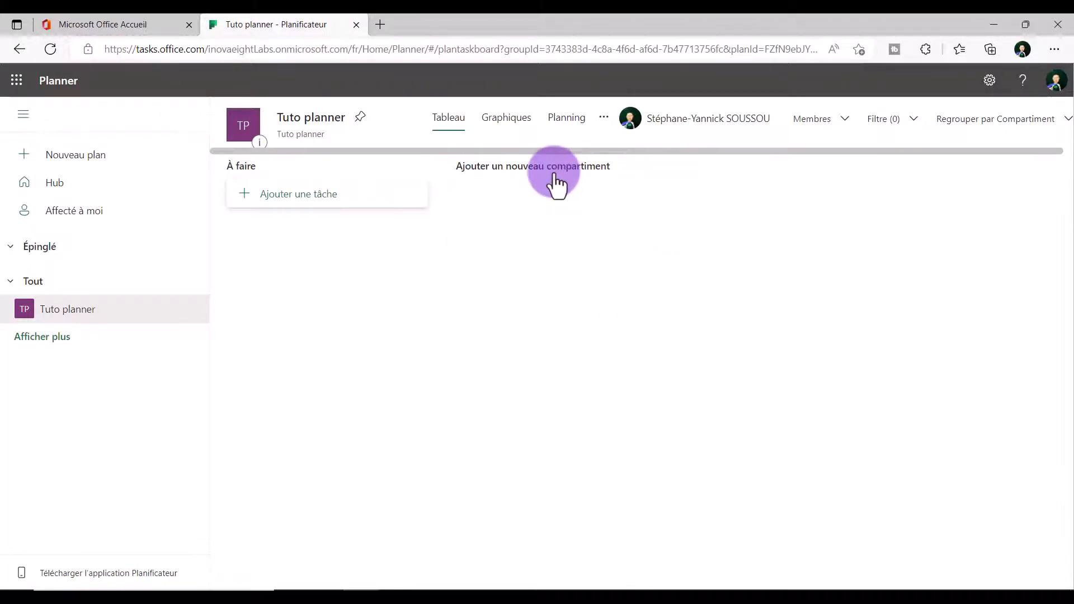
pyautogui.click(322, 196)
pyautogui.write('Ecrire le script')
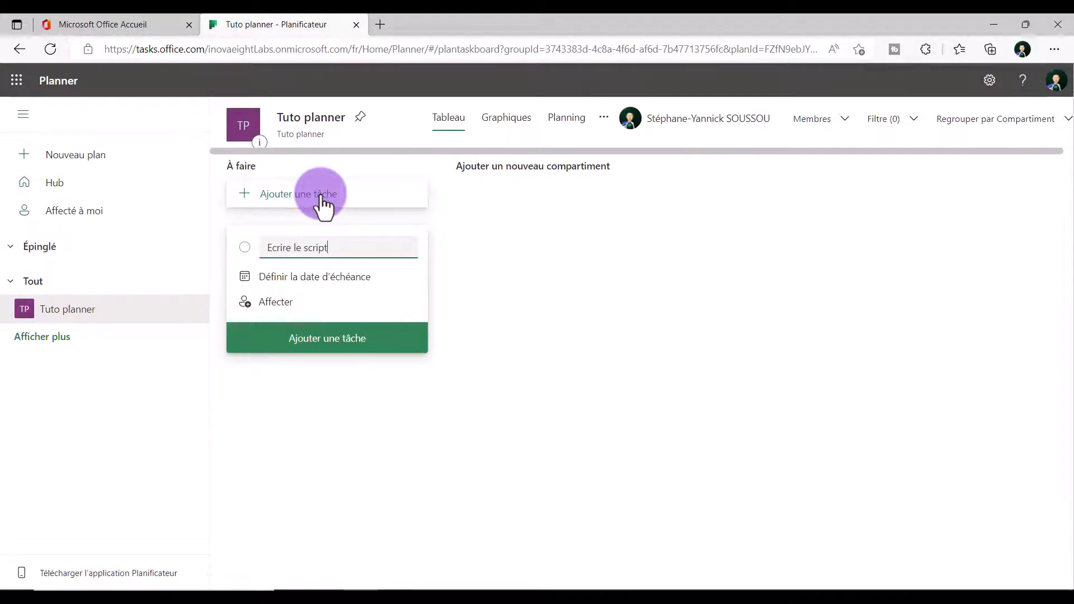
pyautogui.click(336, 345)
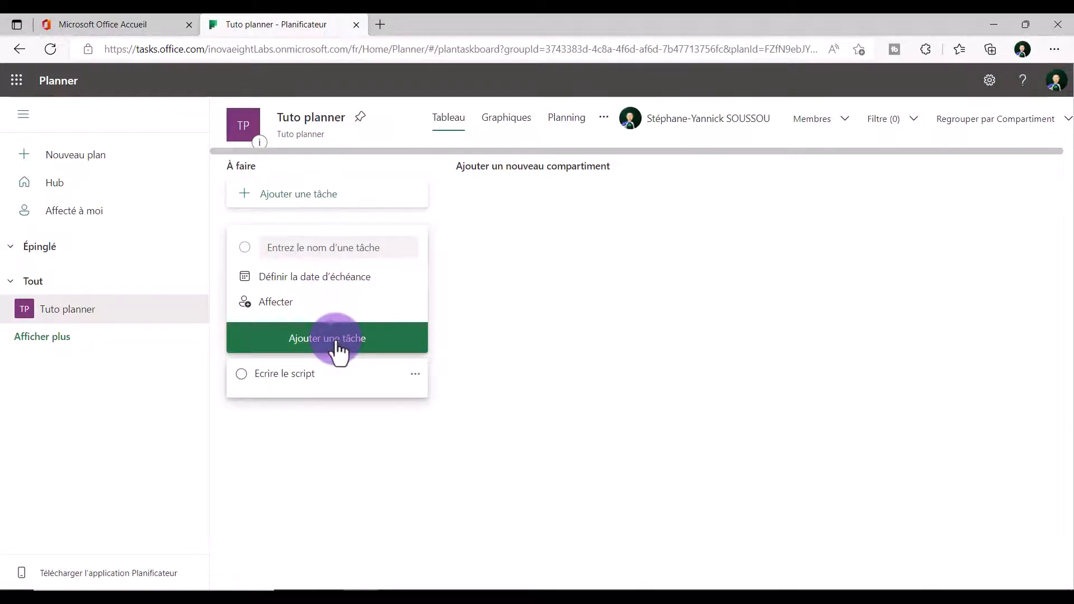
# - Add a task named "Préparer la scène" to the À faire bucket
pyautogui.click(305, 247)
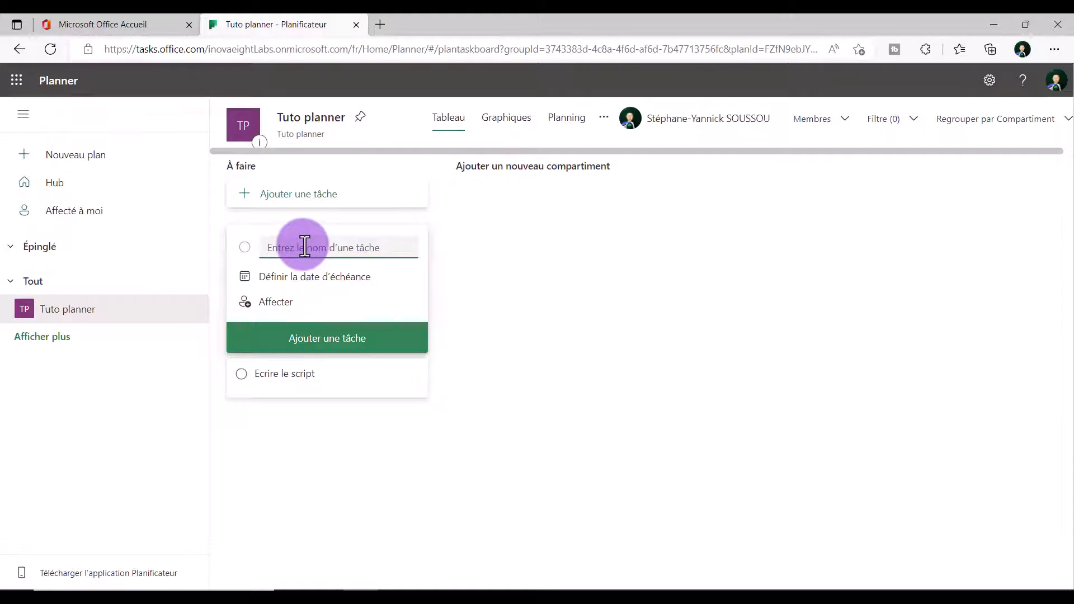
pyautogui.write('Preparer la scène')
pyautogui.click(352, 341)
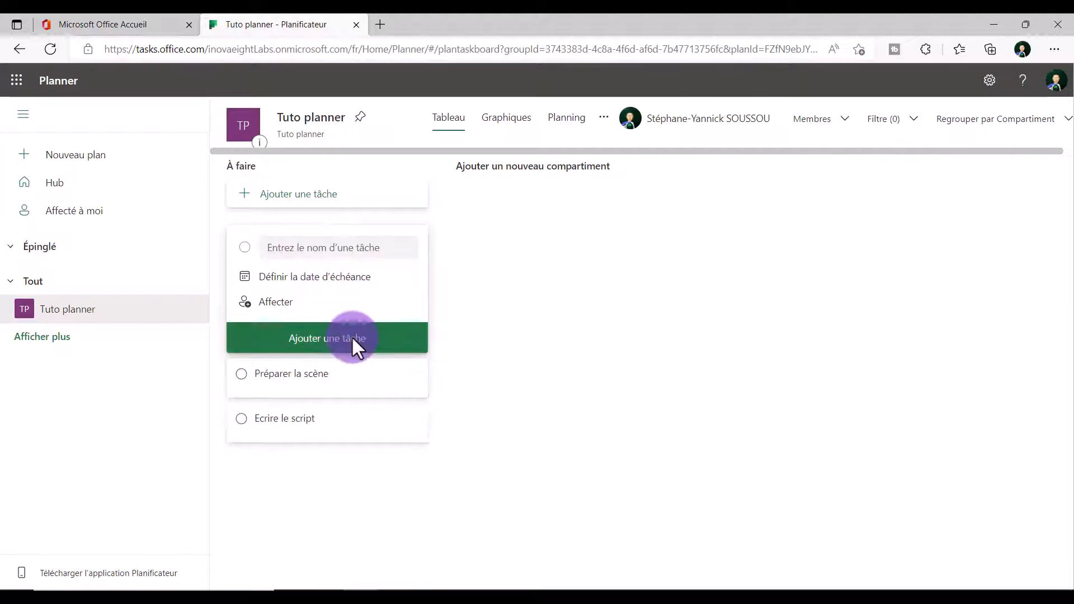
# - Add an unassigned task named "Filmer" to the À faire bucket with the due date 30/09/2022
pyautogui.click(346, 252)
pyautogui.write('F')
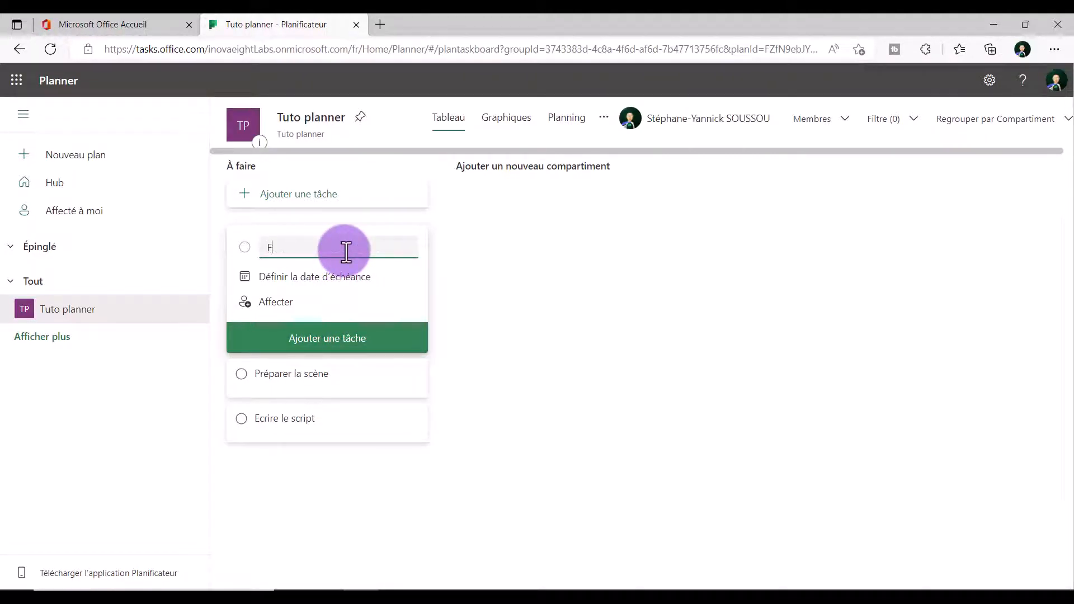
pyautogui.write('ilmer')
pyautogui.click(313, 290)
pyautogui.click(334, 425)
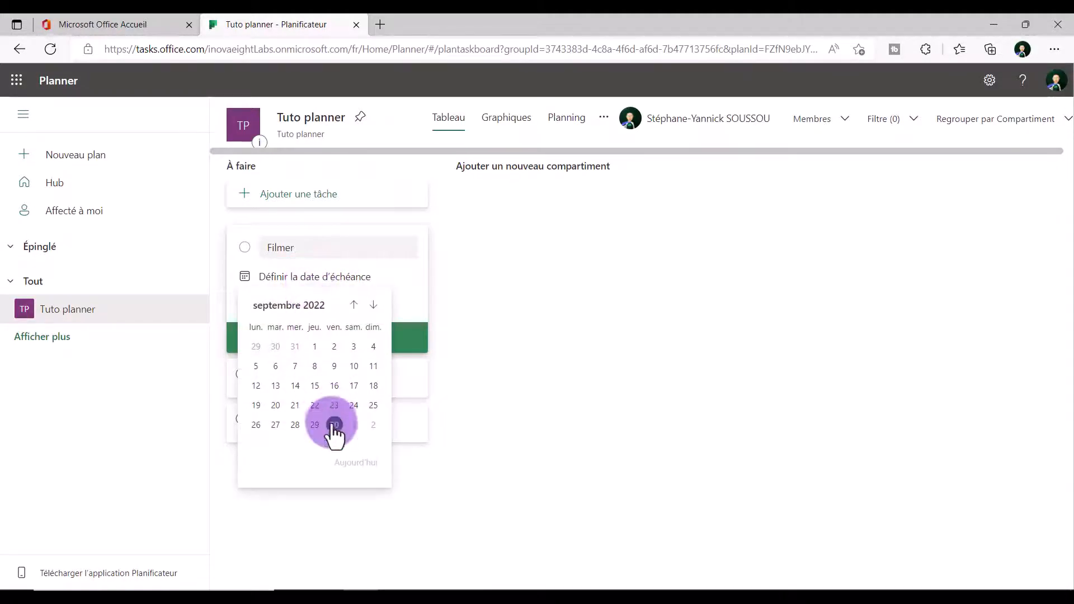
pyautogui.click(317, 356)
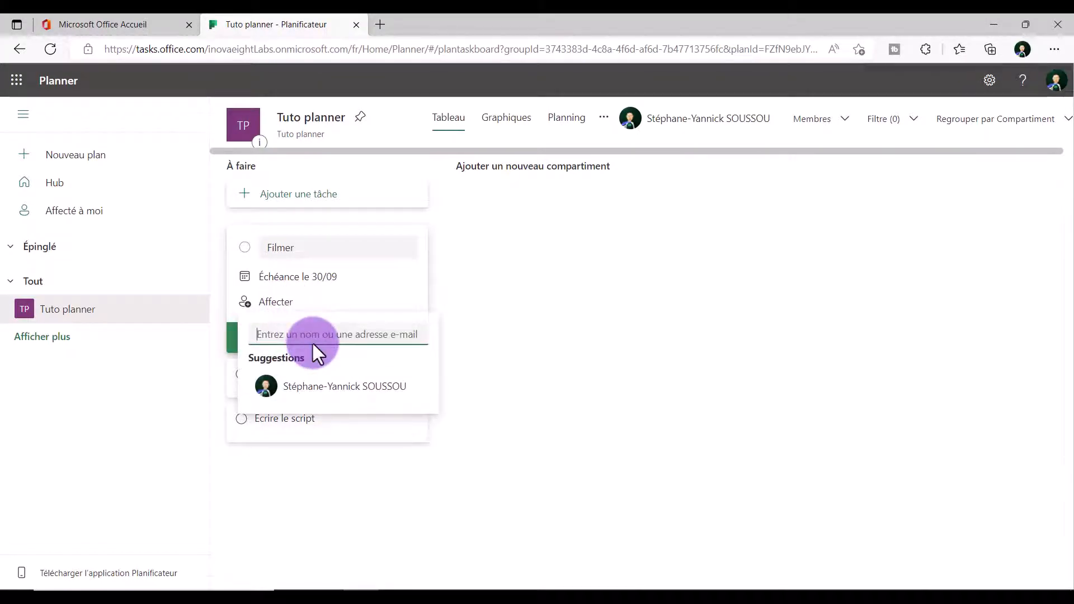
pyautogui.click(373, 312)
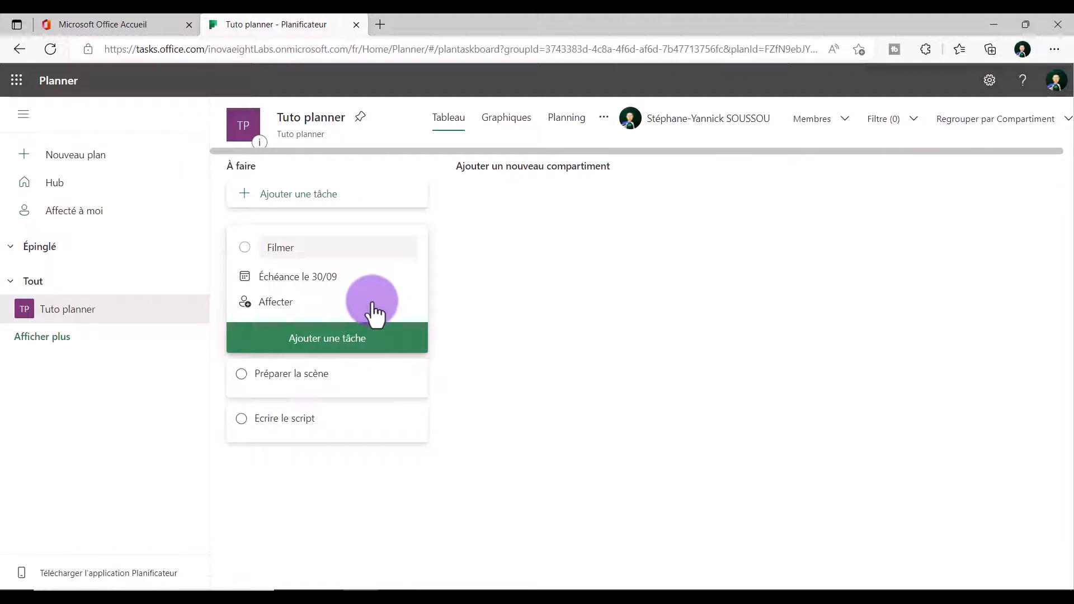
pyautogui.click(337, 341)
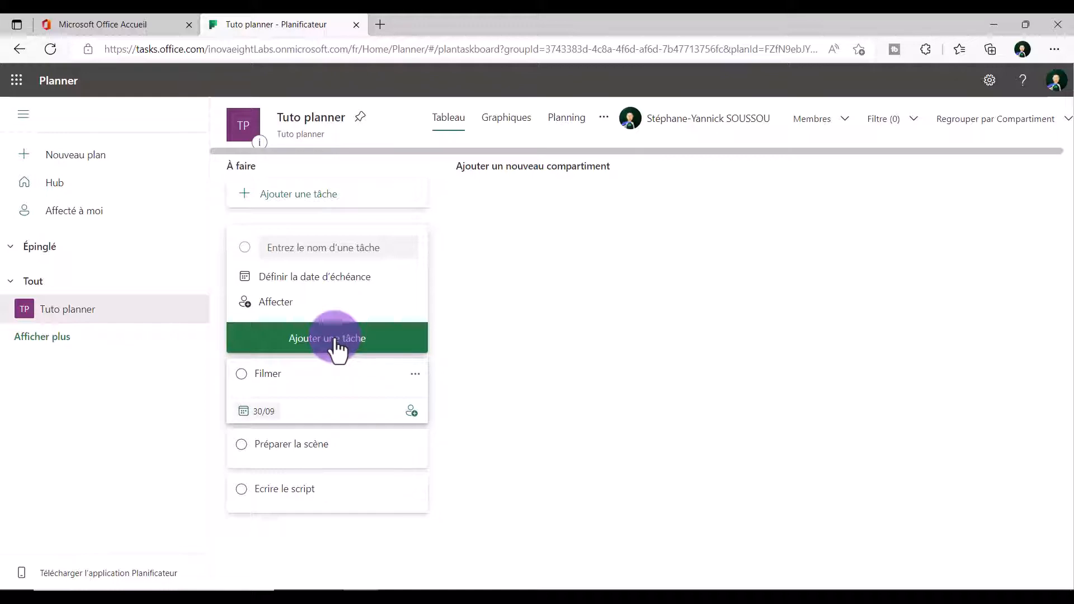
# - Examine the Filmer task's details, from its bucket, progress and priority to attachments and comments, and close them
pyautogui.click(335, 381)
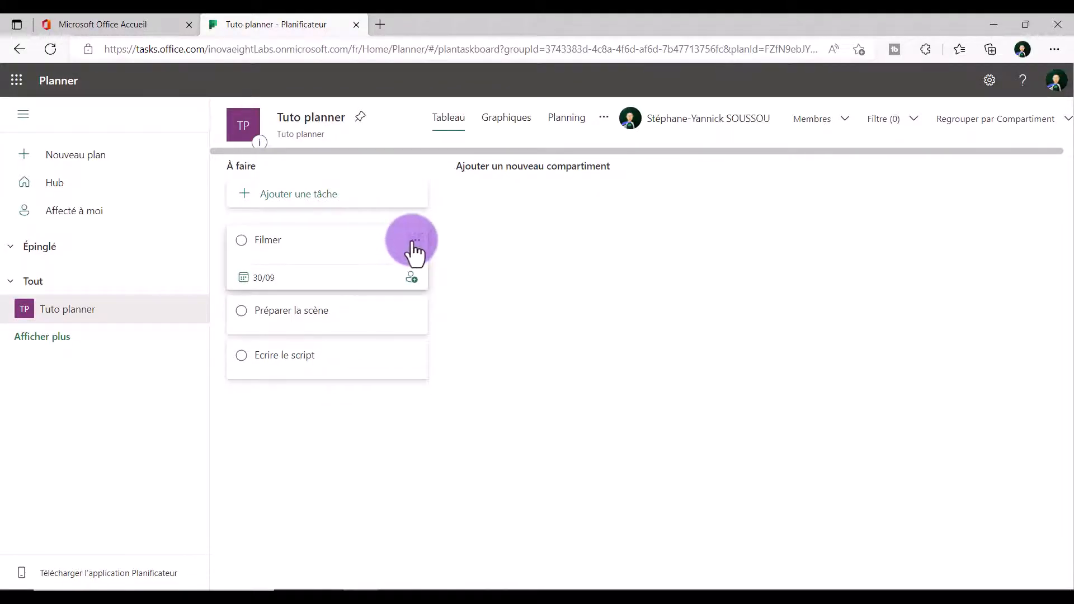
pyautogui.click(414, 240)
pyautogui.click(364, 249)
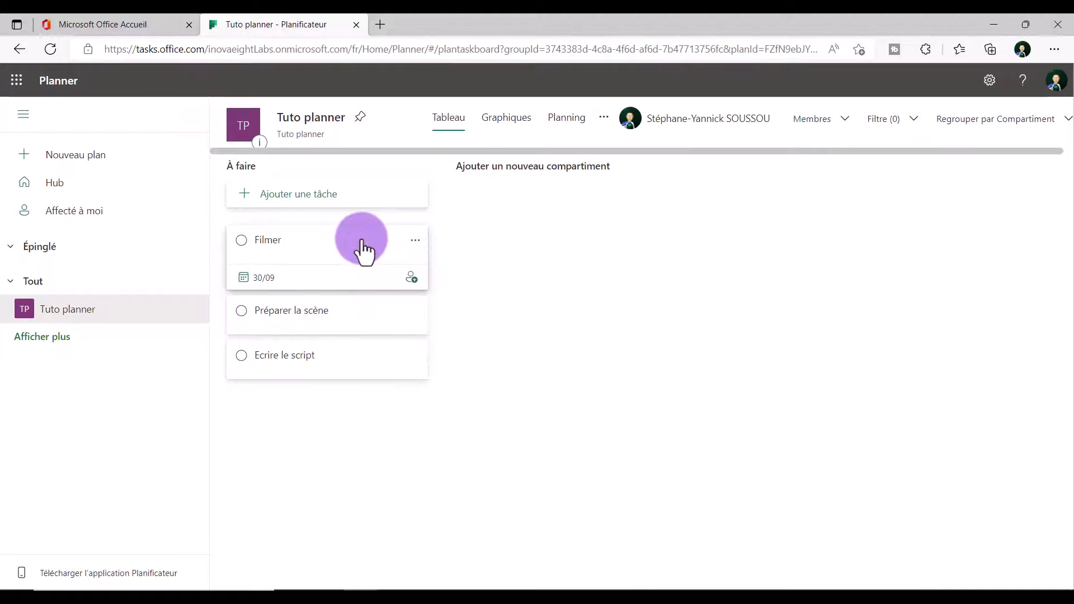
pyautogui.doubleClick(285, 249)
pyautogui.click(492, 193)
pyautogui.click(537, 188)
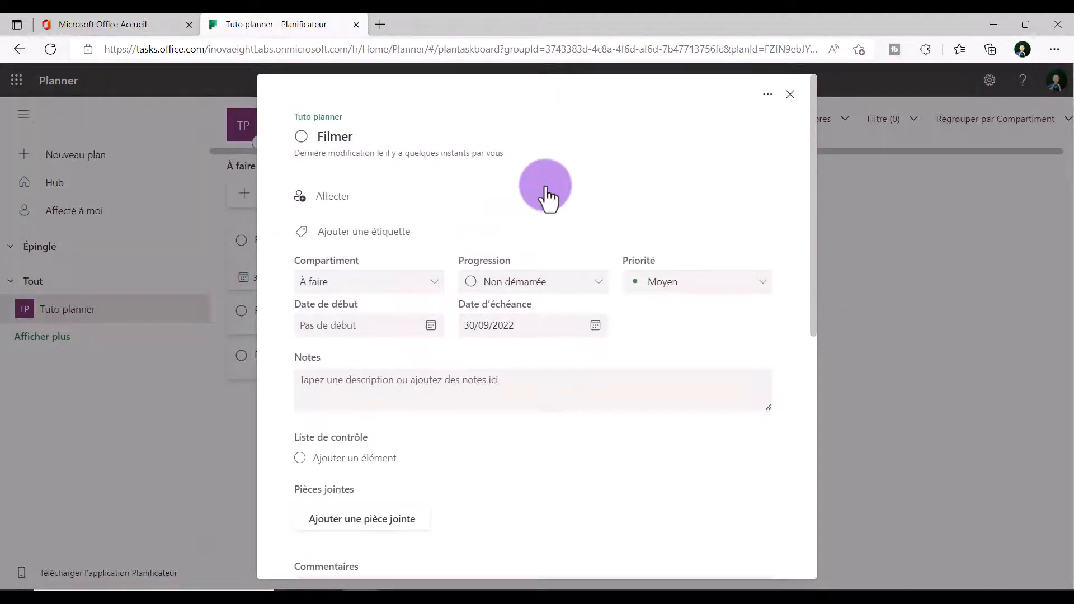
pyautogui.click(431, 284)
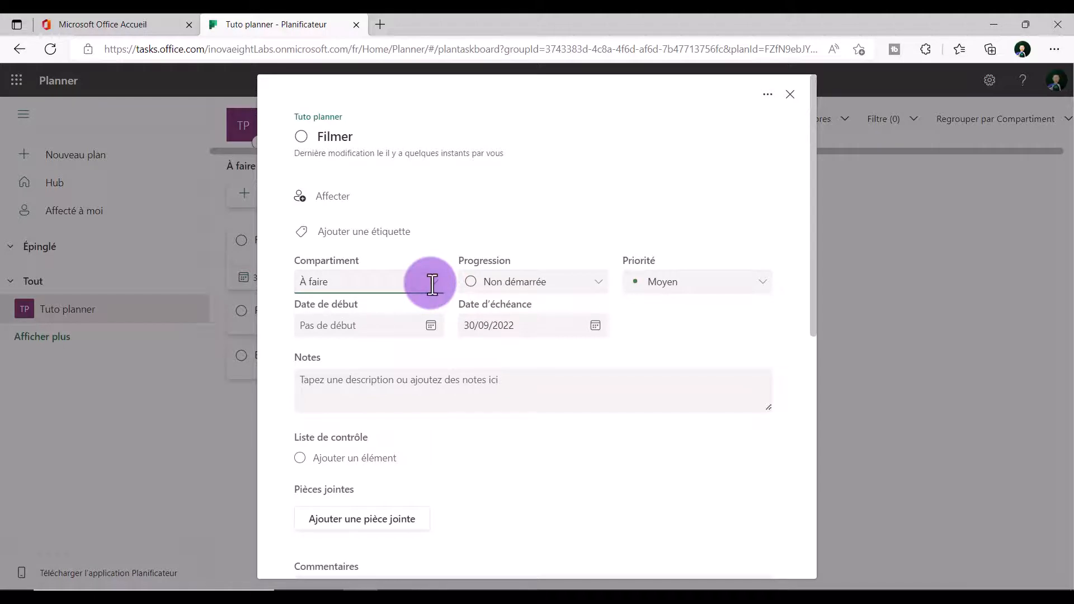
pyautogui.scroll(-2, 429, 281)
pyautogui.scroll(-3, 429, 281)
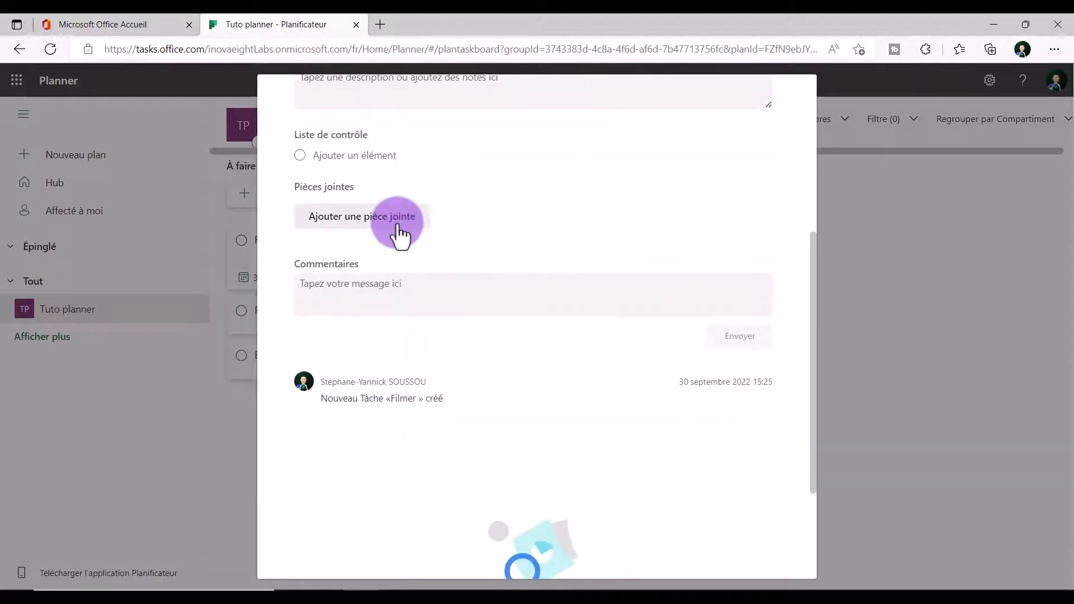
pyautogui.scroll(-3, 618, 312)
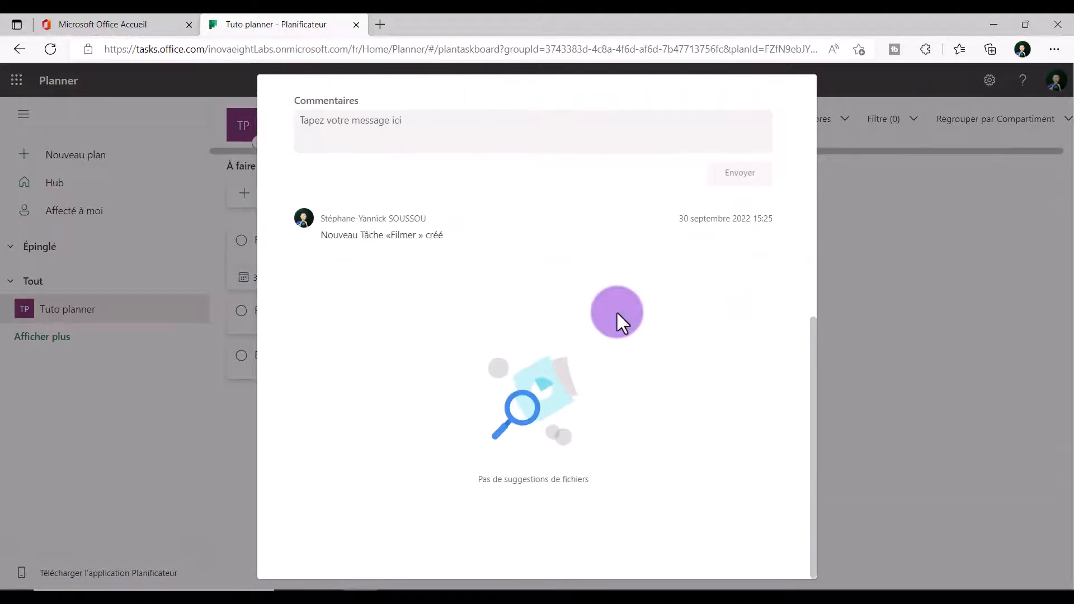
pyautogui.scroll(8, 617, 311)
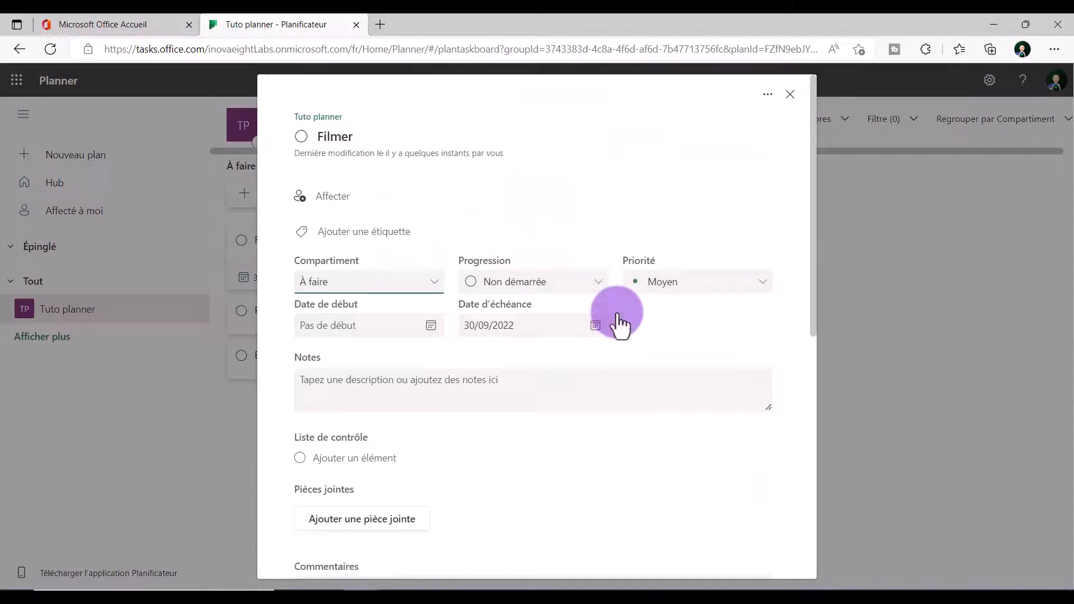
pyautogui.click(790, 94)
# - Add a new bucket named "En cours de réalisation" next to À faire
pyautogui.click(541, 178)
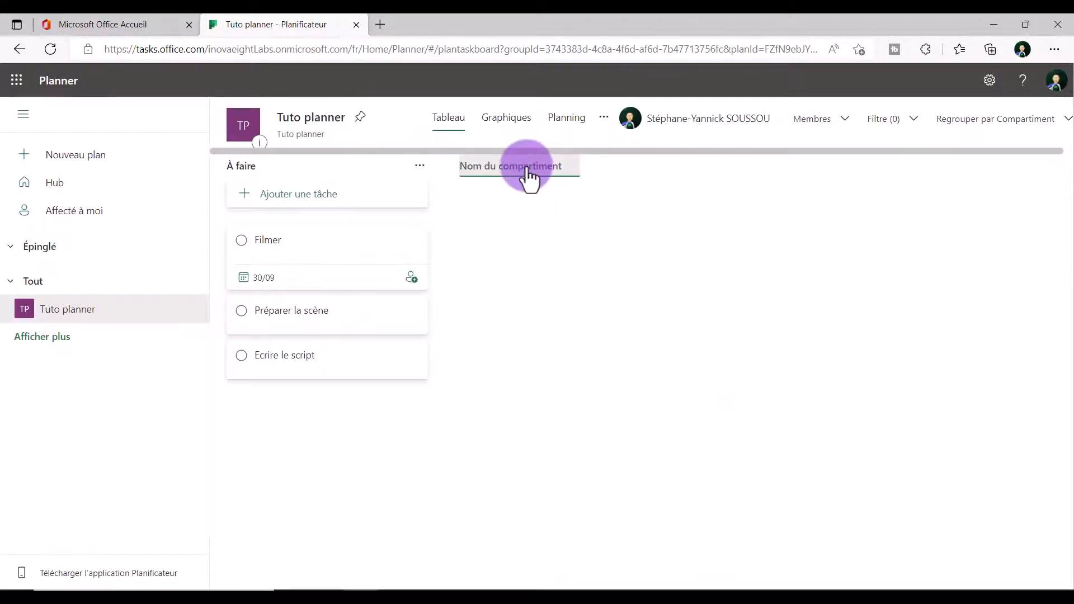
pyautogui.write('E')
pyautogui.write('n co')
pyautogui.write('ours')
pyautogui.write(' de ')
pyautogui.write('réalisation')
pyautogui.press('Return')
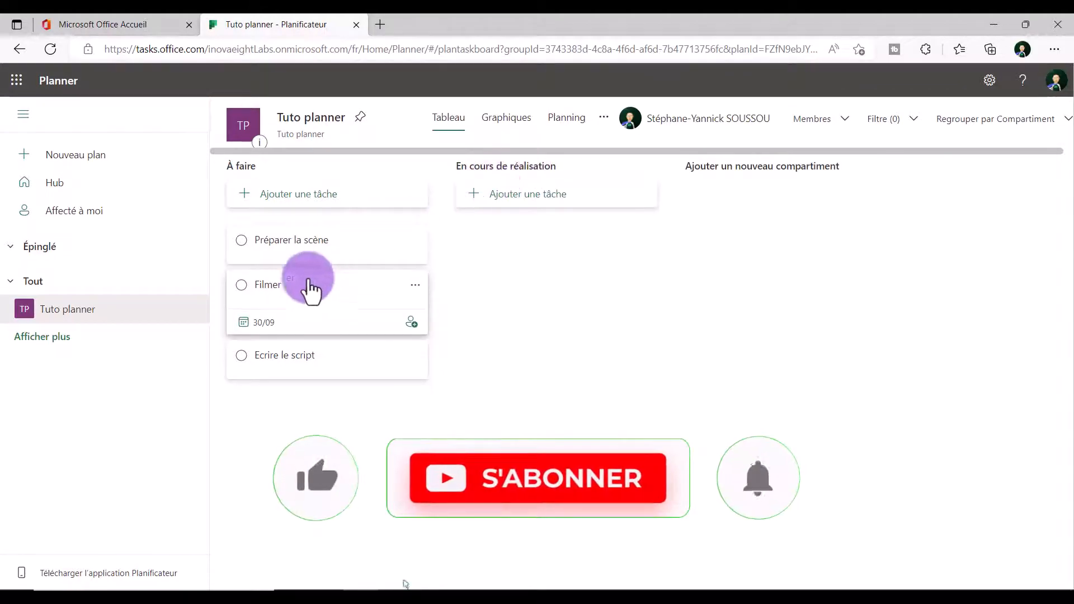
# - Move the Filmer task from À faire to the En cours de réalisation bucket and mark it complete
pyautogui.moveTo(295, 295); pyautogui.dragTo(526, 251)
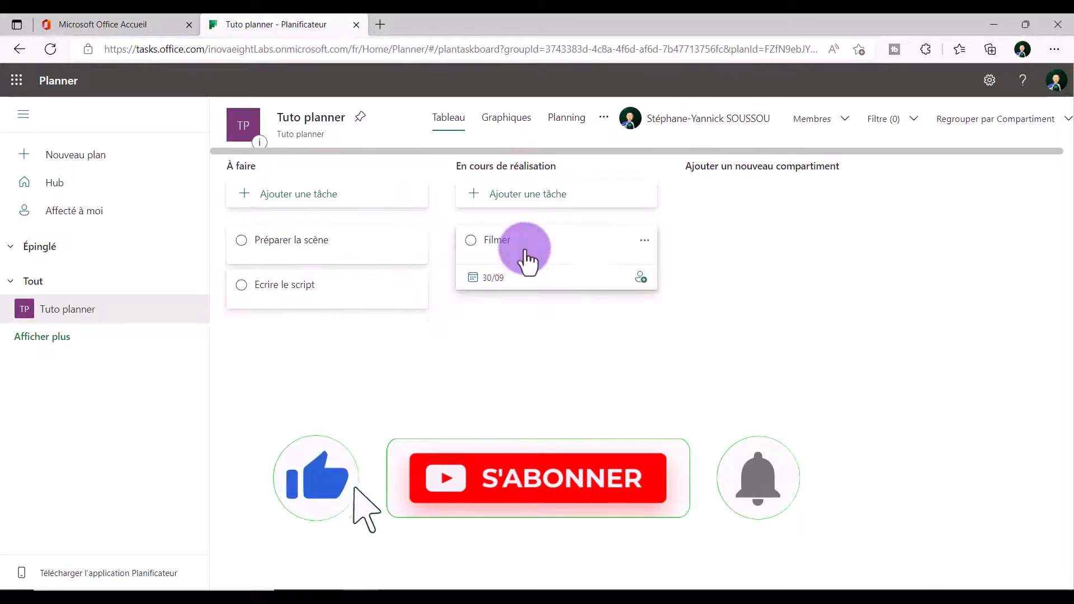
pyautogui.click(471, 240)
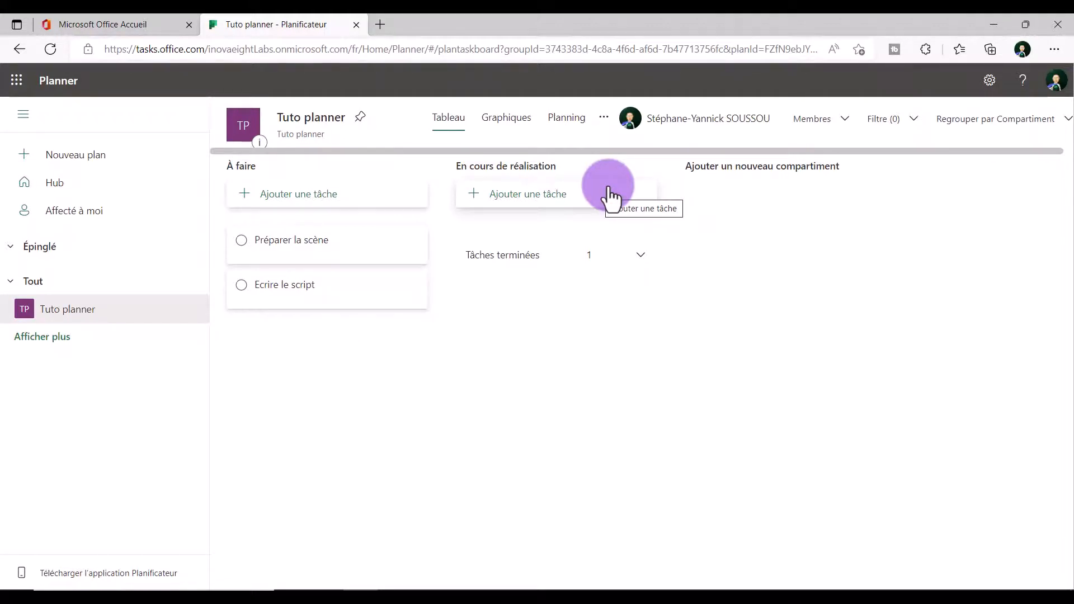
pyautogui.click(362, 241)
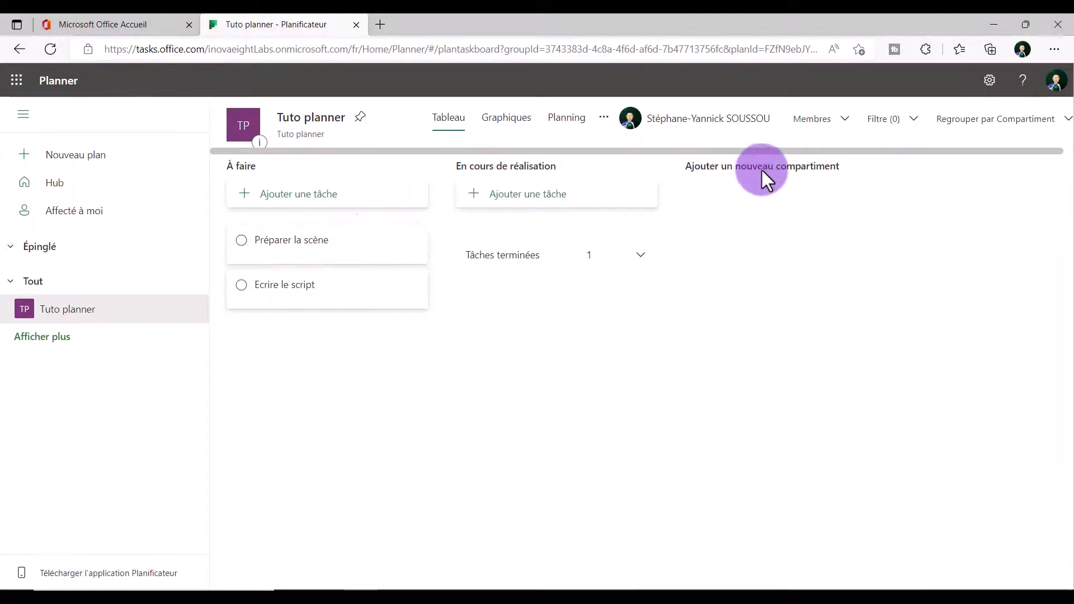
# - Add a new bucket named "Terminée" next to En cours de réalisation
pyautogui.click(736, 174)
pyautogui.write('Terminé')
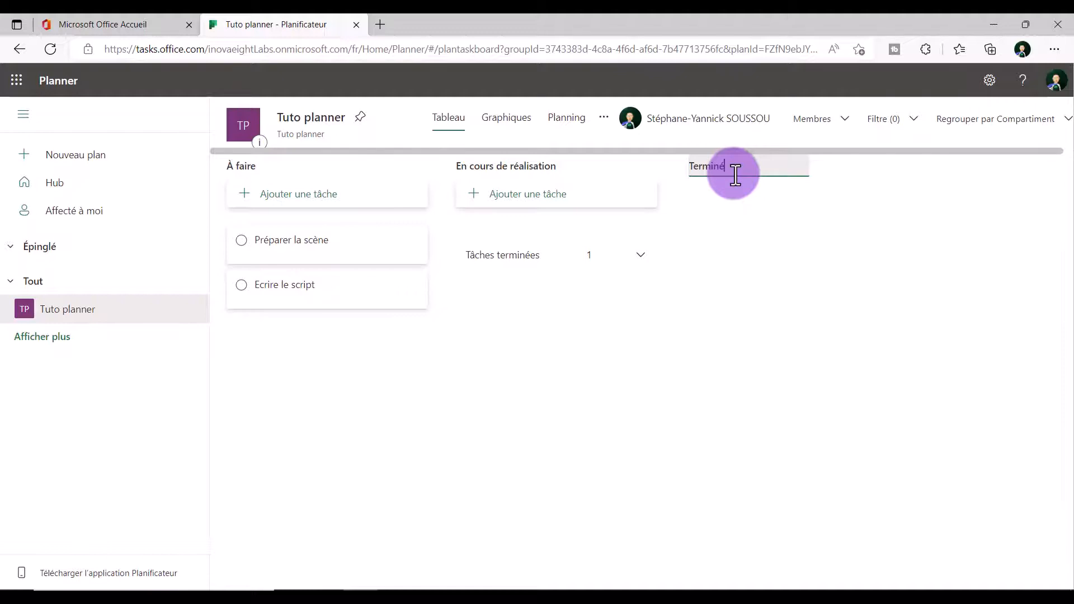
pyautogui.write('e')
pyautogui.press('Return')
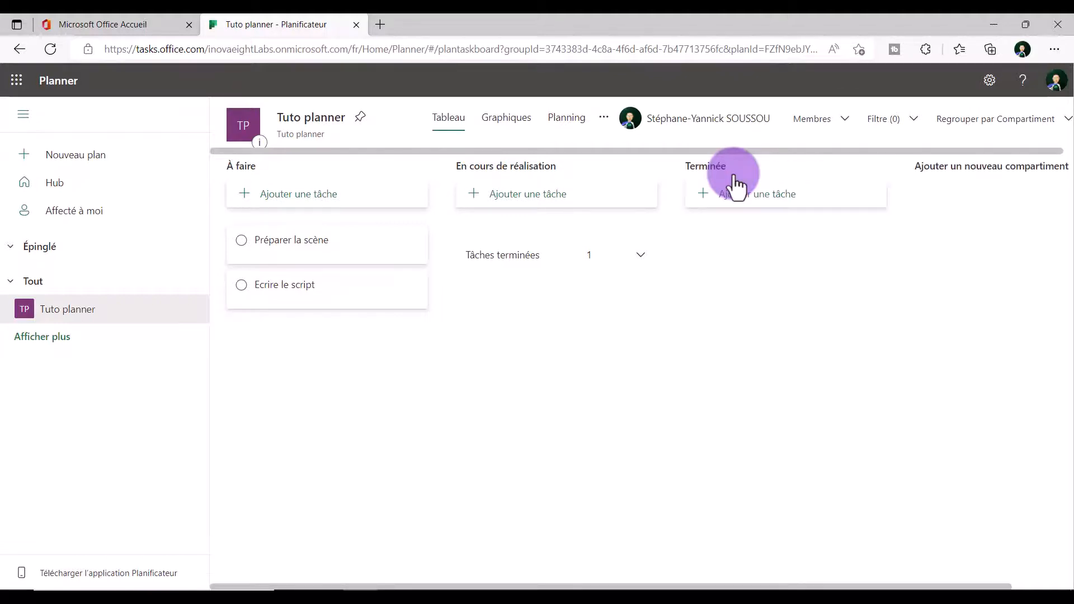
# - Place Filmer in the Terminée bucket as a completed task and move Préparer la scène to En cours de réalisation
pyautogui.click(529, 256)
pyautogui.moveTo(518, 305); pyautogui.dragTo(774, 238)
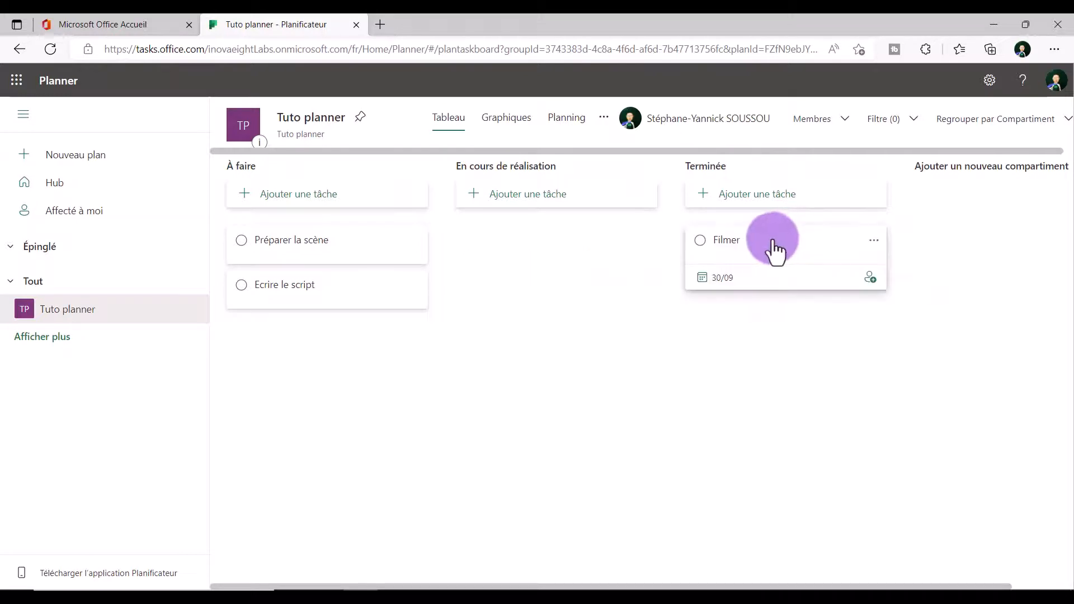
pyautogui.click(701, 240)
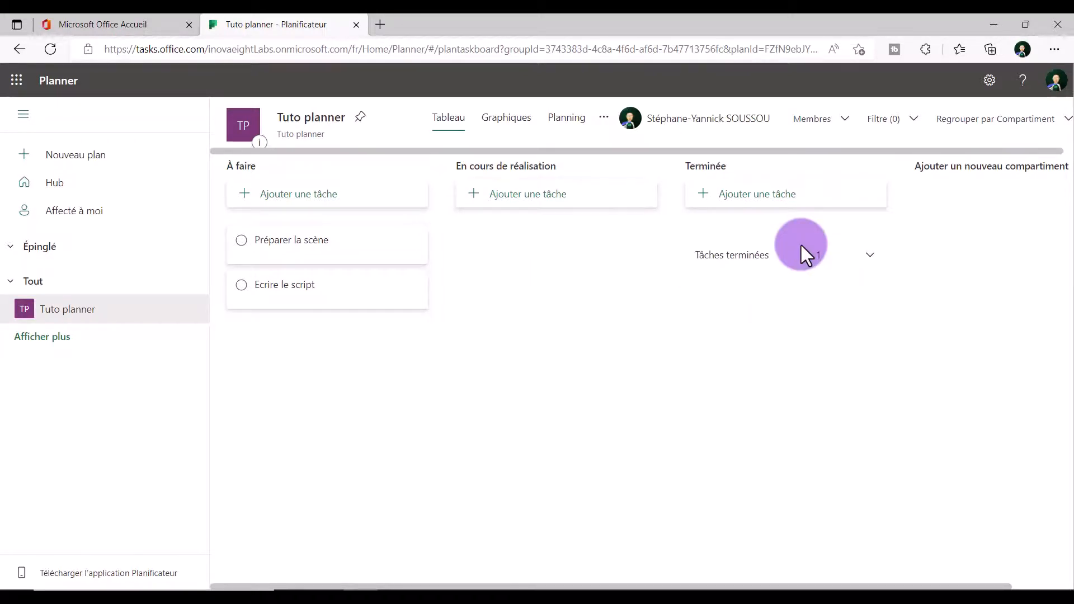
pyautogui.moveTo(333, 242); pyautogui.dragTo(570, 250)
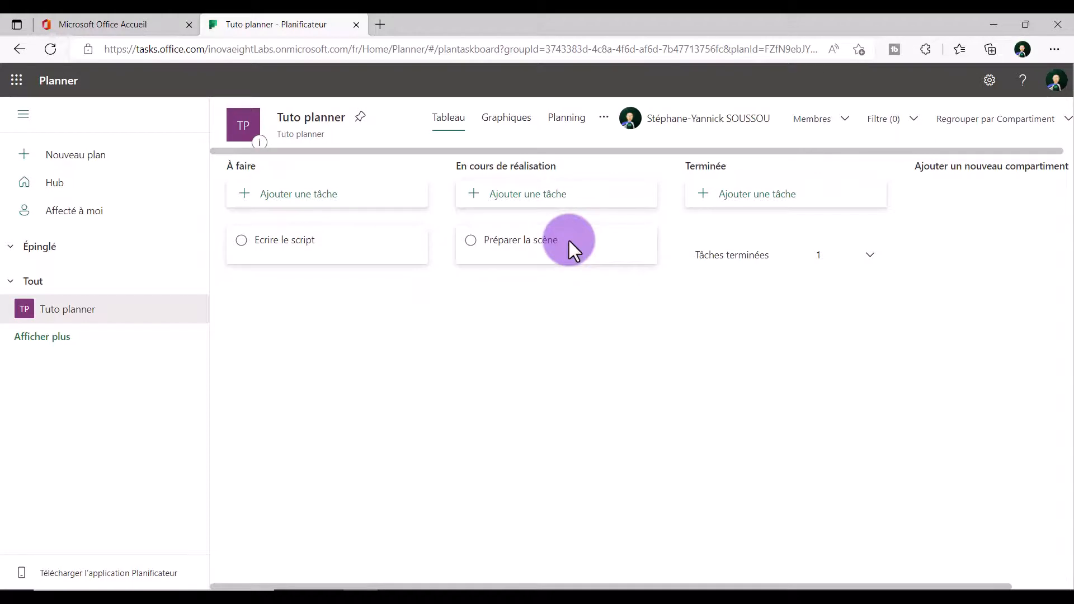
# - Review the plan's charts by status, bucket, priority and members, and display its monthly Planning calendar
pyautogui.click(505, 118)
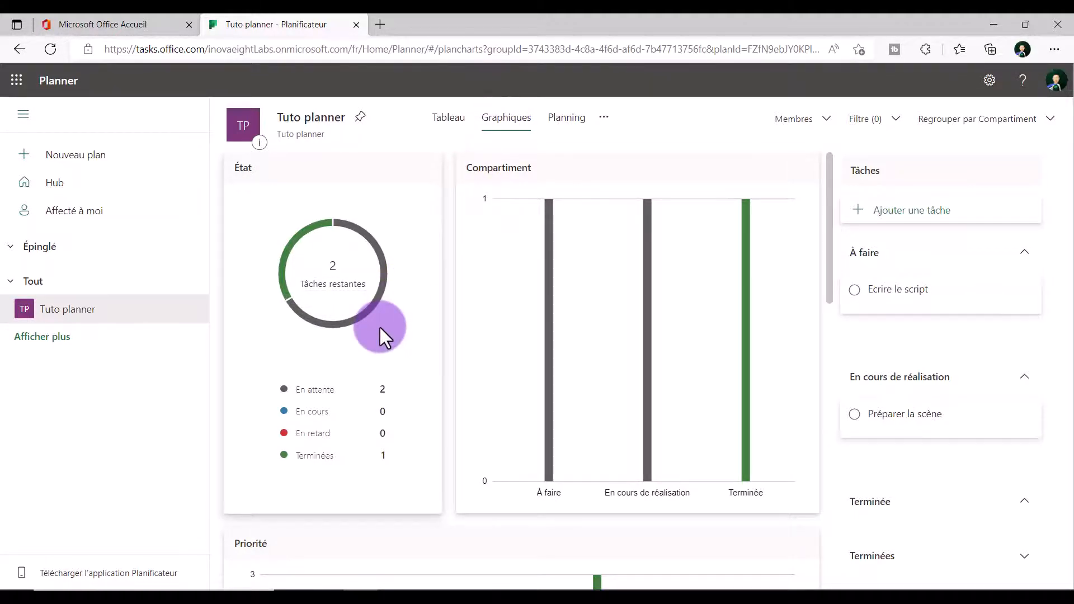
pyautogui.scroll(-3, 372, 460)
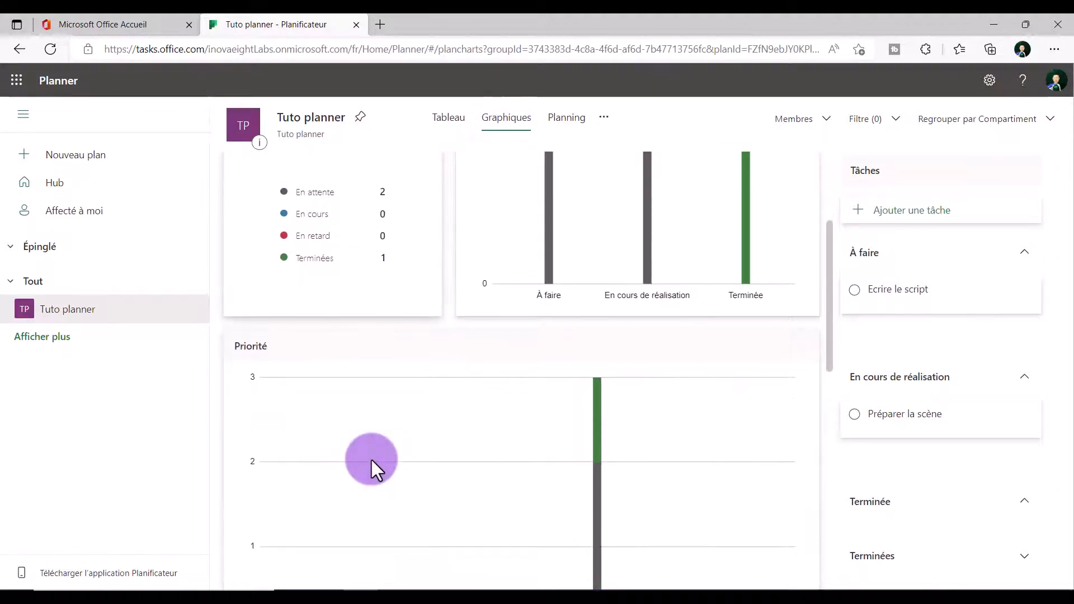
pyautogui.scroll(-2, 435, 310)
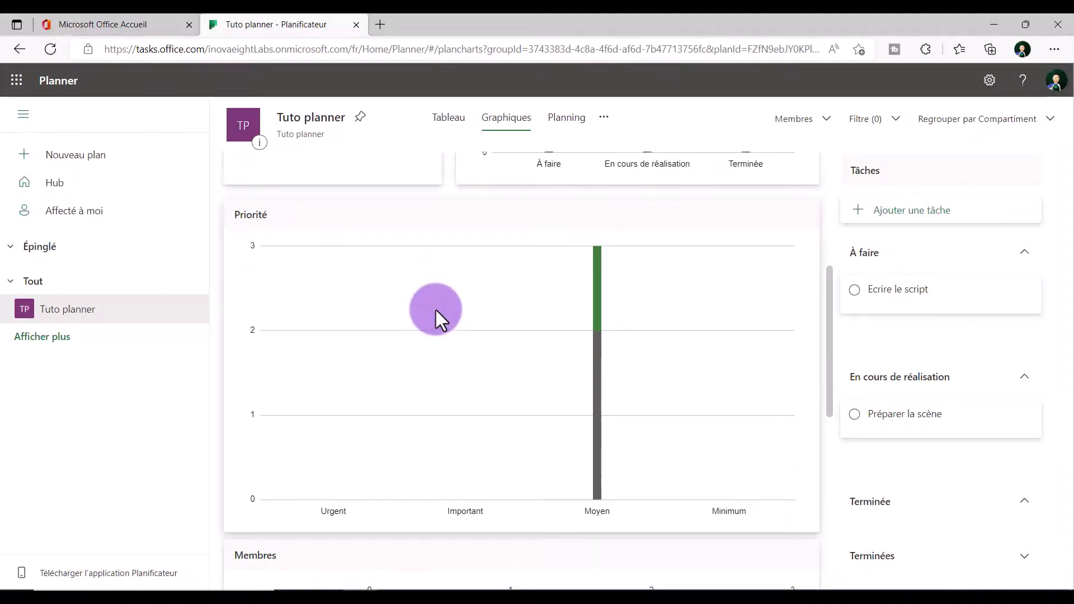
pyautogui.scroll(-5, 435, 310)
pyautogui.scroll(10, 436, 309)
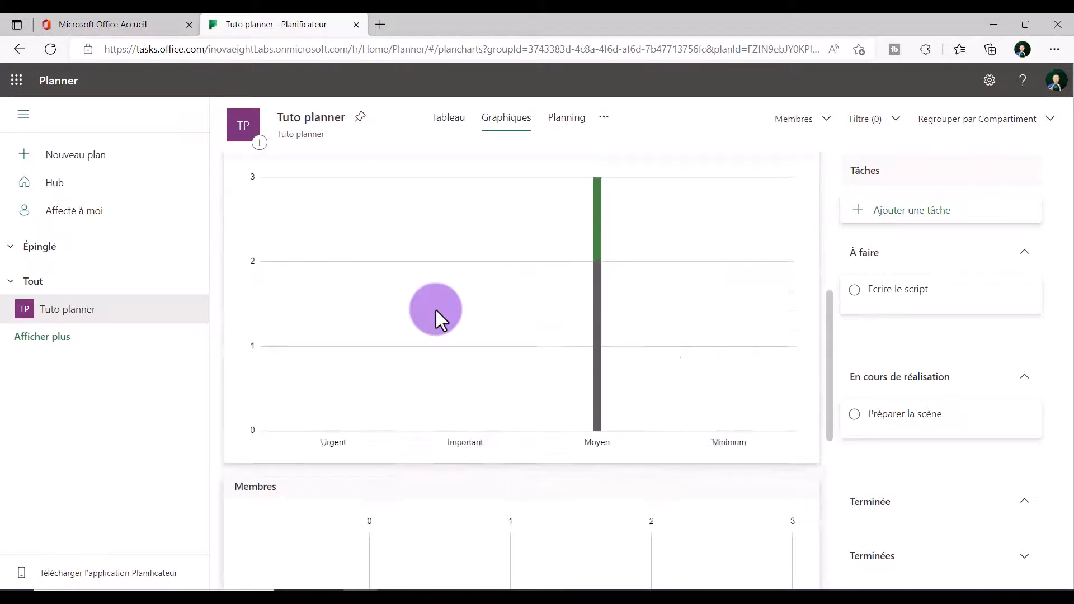
pyautogui.click(566, 119)
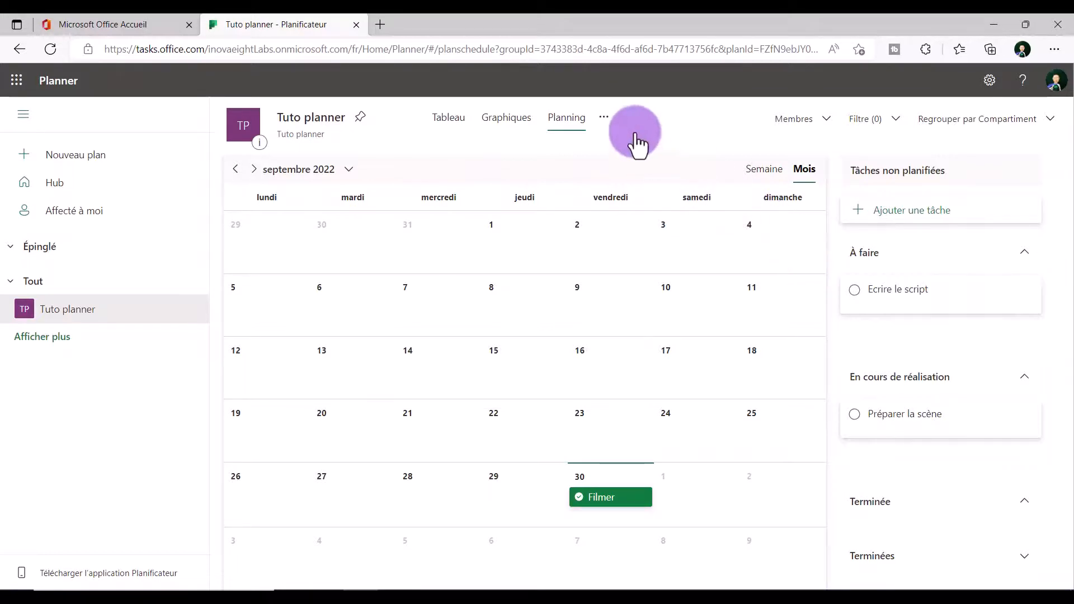
# - Export the plan to Excel and open the downloaded Tuto planner.xlsx workbook with editing enabled
pyautogui.click(605, 118)
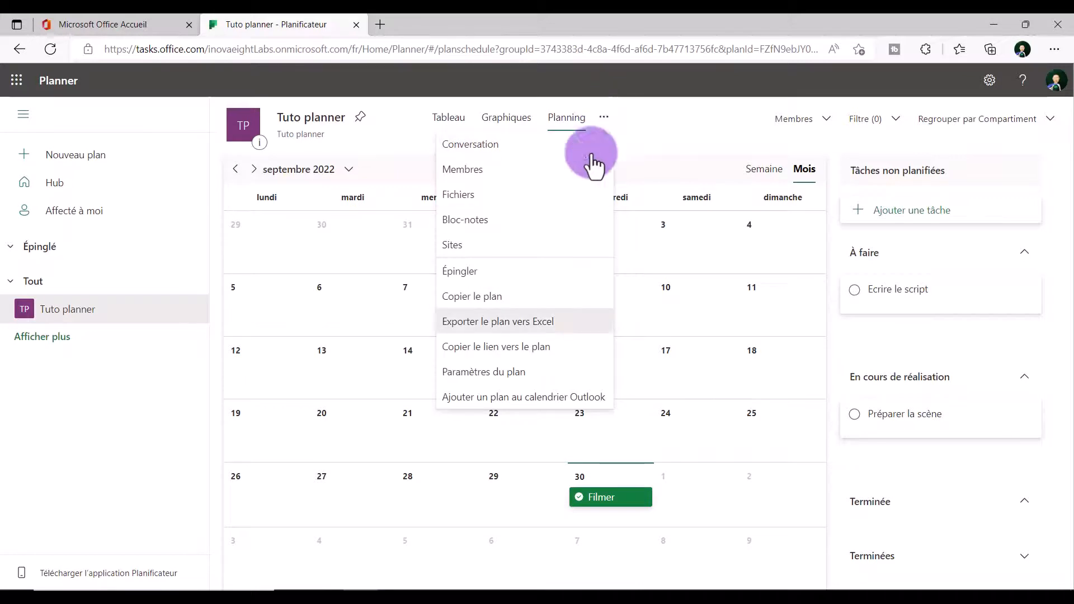
pyautogui.click(531, 324)
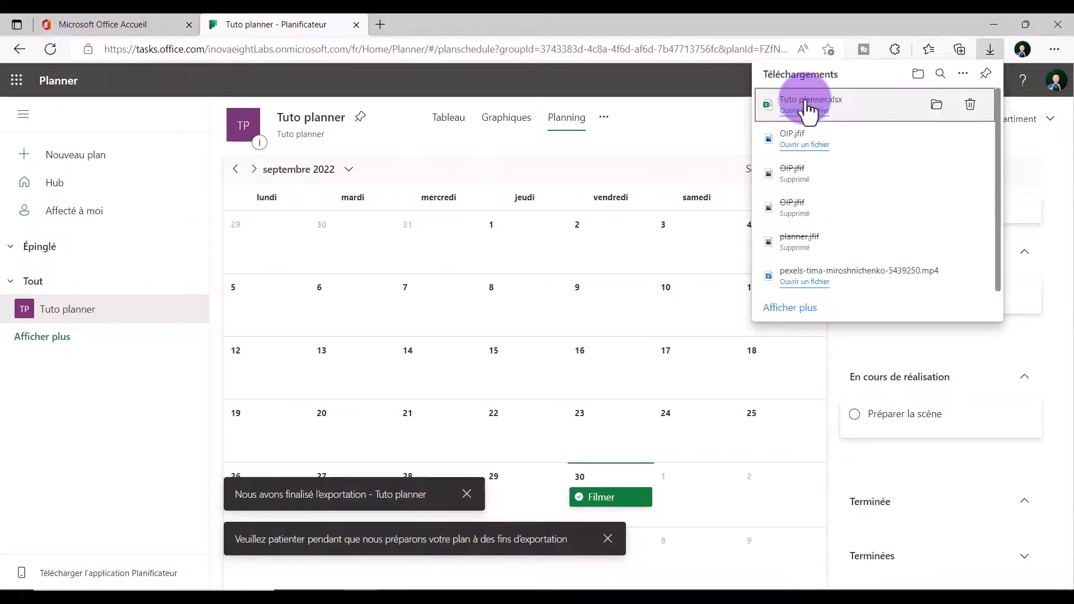
pyautogui.click(807, 106)
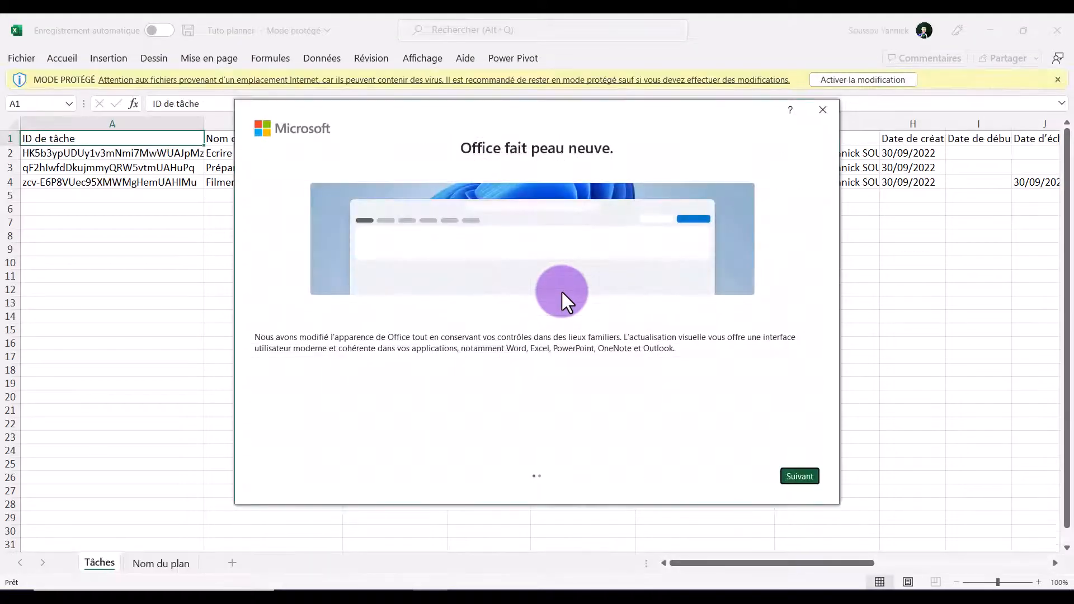
pyautogui.click(822, 110)
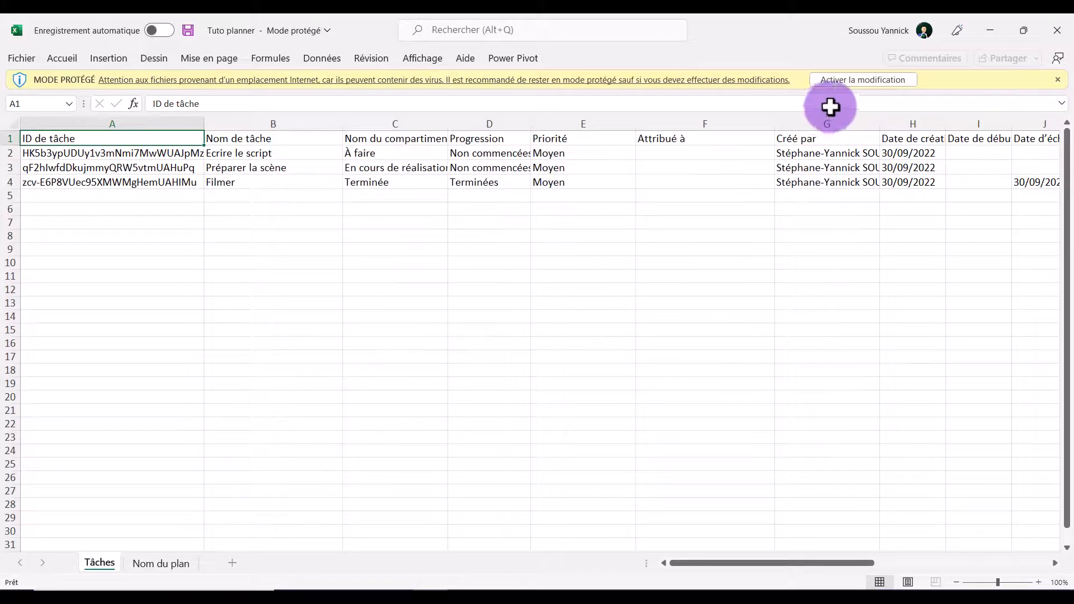
pyautogui.click(899, 78)
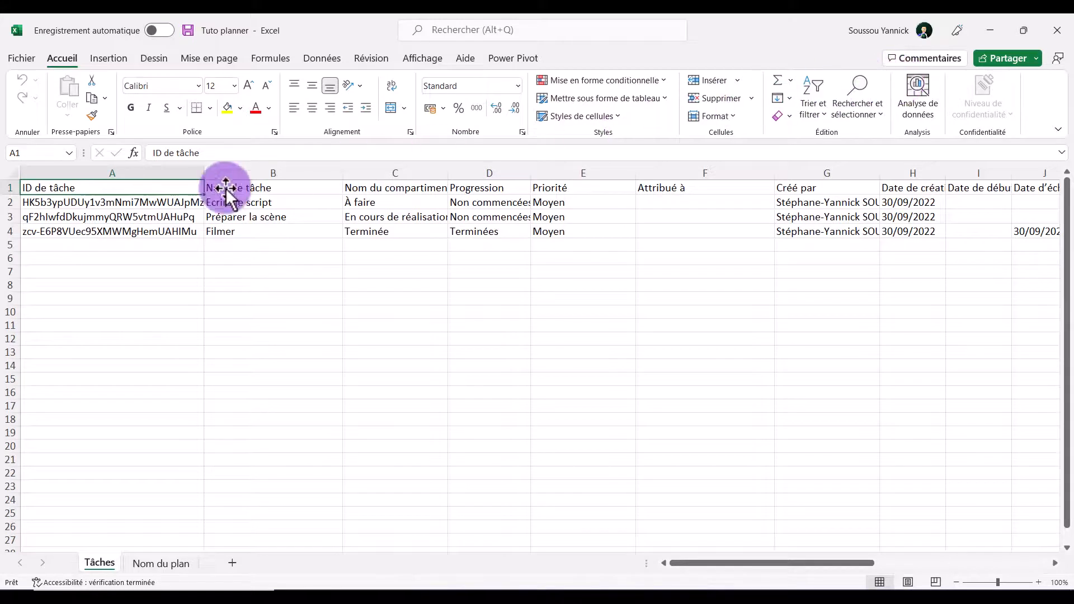
# - Examine the exported columns on the Tâches sheet, from task ID, name, bucket and progress to creator, dates and description
pyautogui.moveTo(130, 202); pyautogui.dragTo(130, 236)
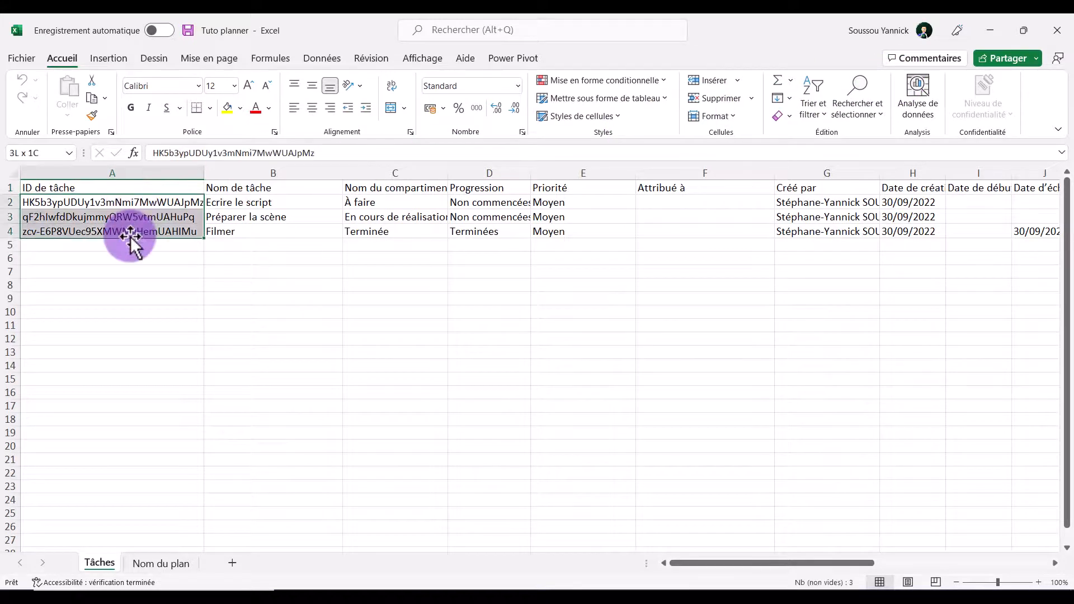
pyautogui.click(283, 189)
pyautogui.click(421, 194)
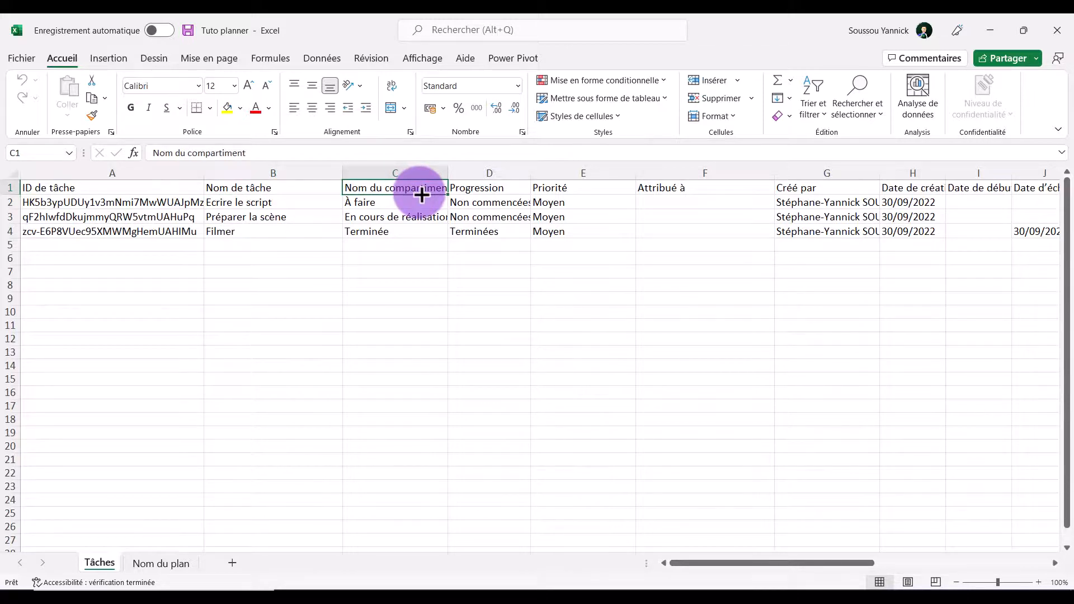
pyautogui.moveTo(499, 204); pyautogui.dragTo(506, 213)
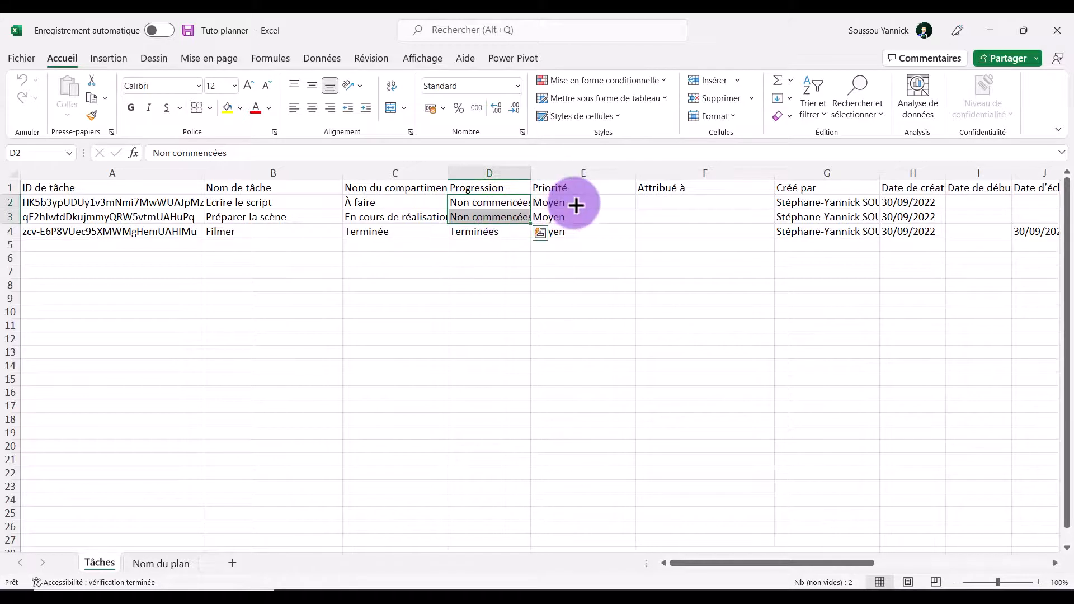
pyautogui.click(613, 163)
pyautogui.moveTo(829, 202); pyautogui.dragTo(834, 246)
pyautogui.moveTo(859, 563); pyautogui.dragTo(978, 565)
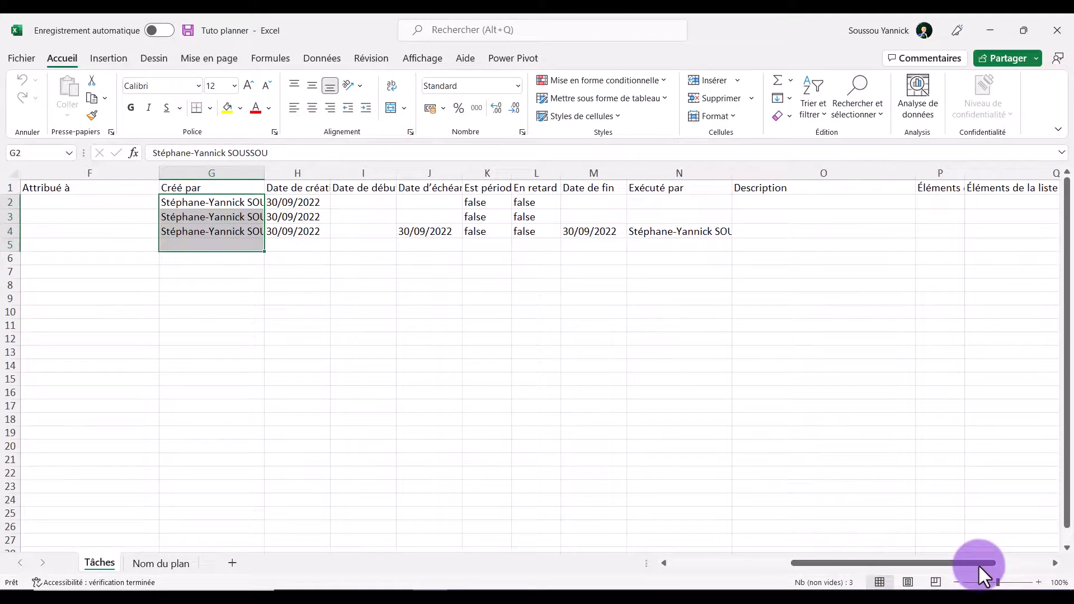
pyautogui.moveTo(884, 563); pyautogui.dragTo(595, 519)
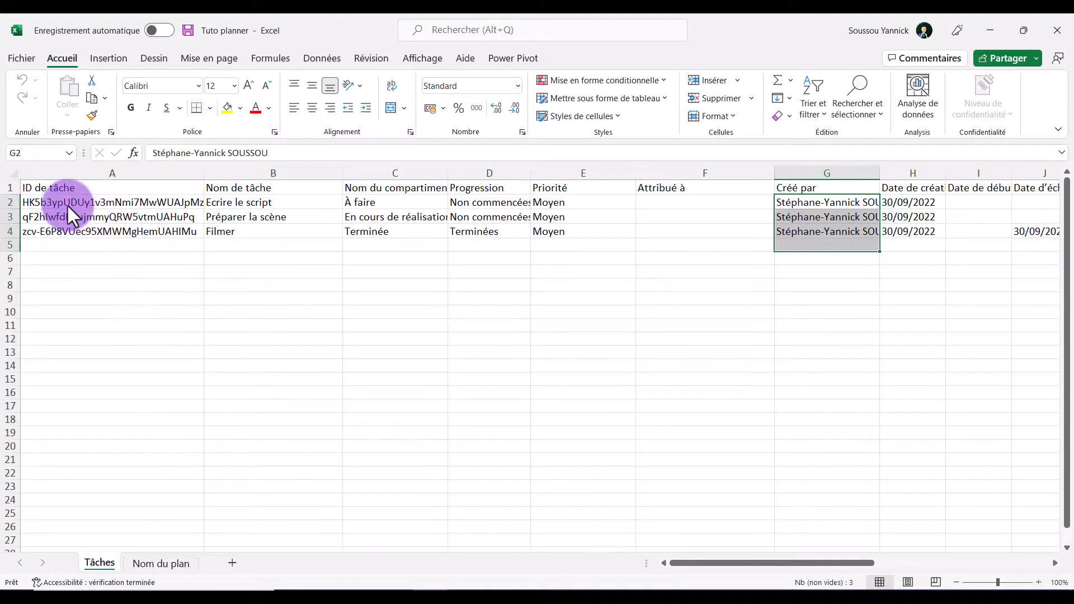
# - Examine the plan name, plan ID and export date on the Nom du plan sheet and return to Planner
pyautogui.click(164, 564)
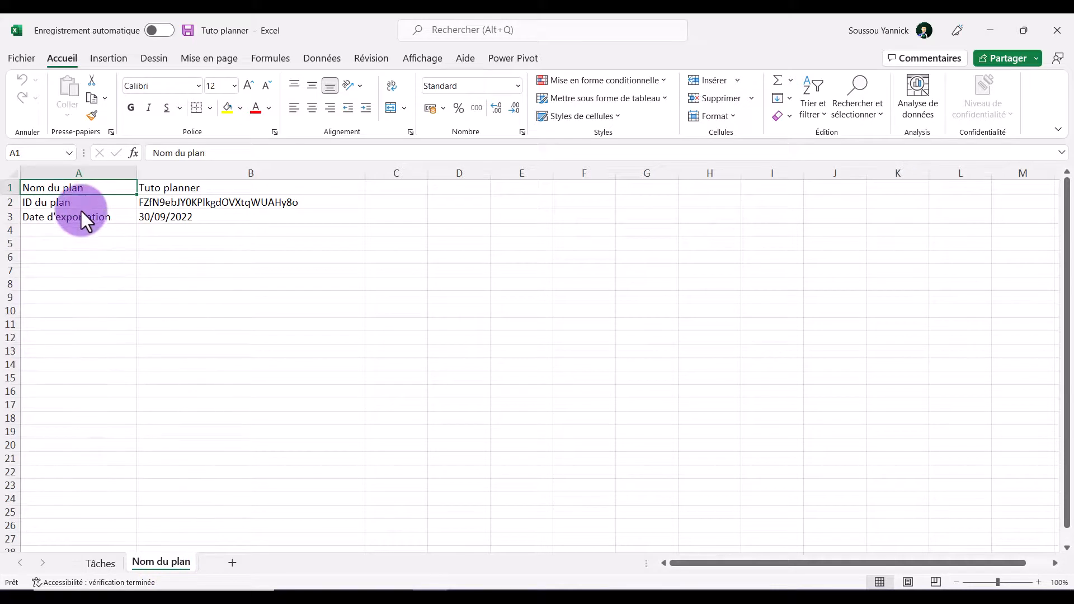
pyautogui.click(189, 190)
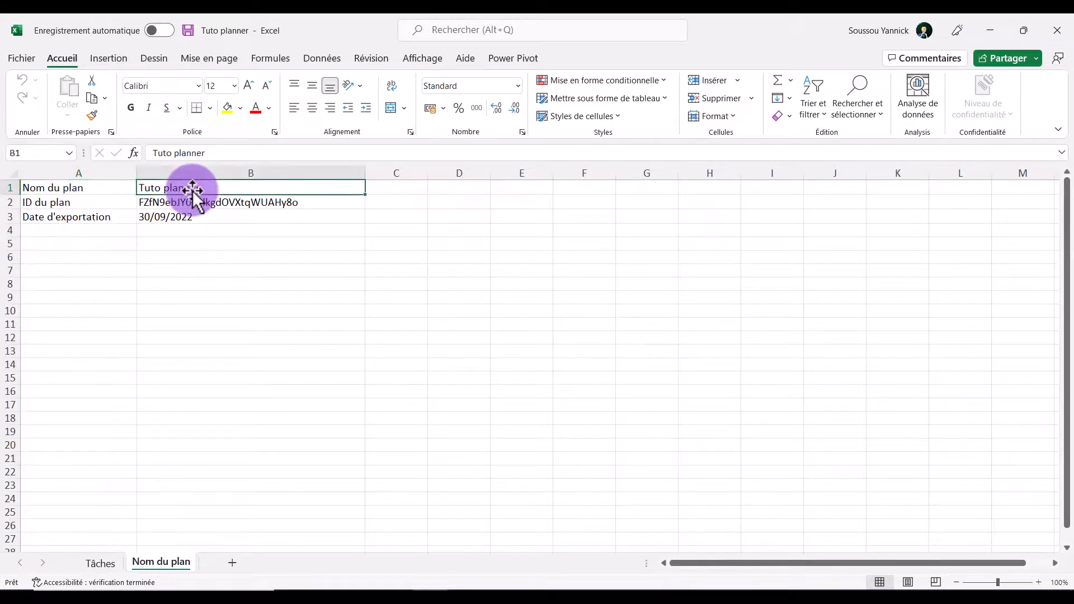
pyautogui.click(181, 205)
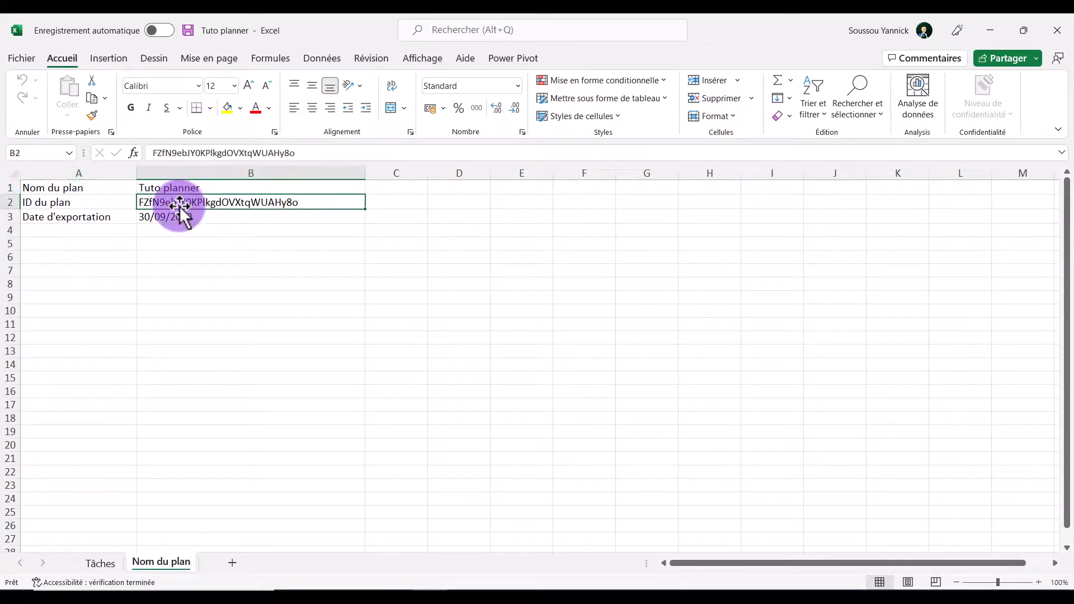
pyautogui.click(189, 219)
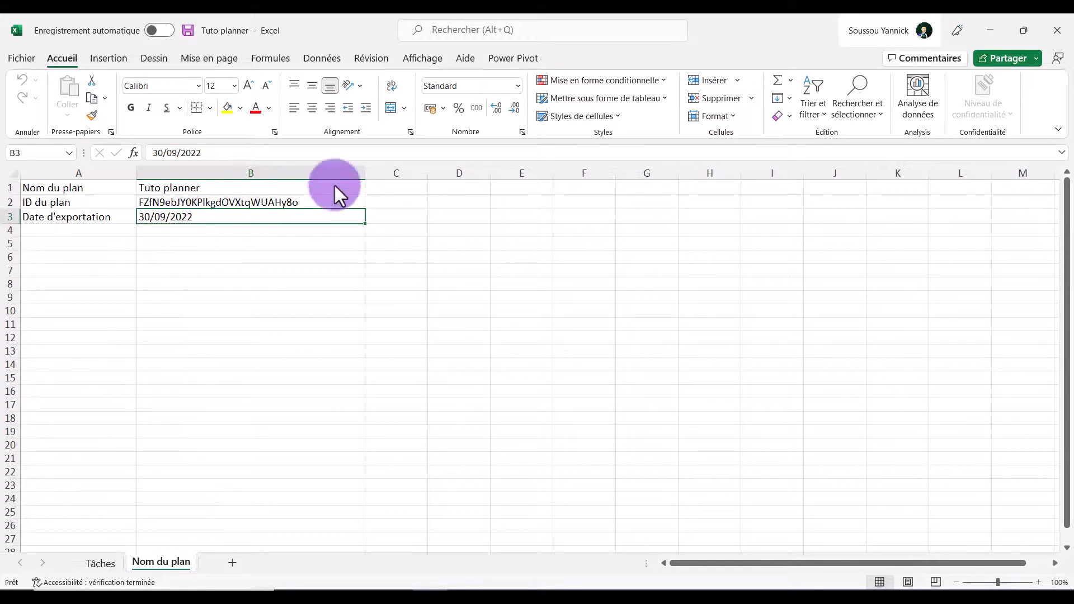
pyautogui.click(992, 30)
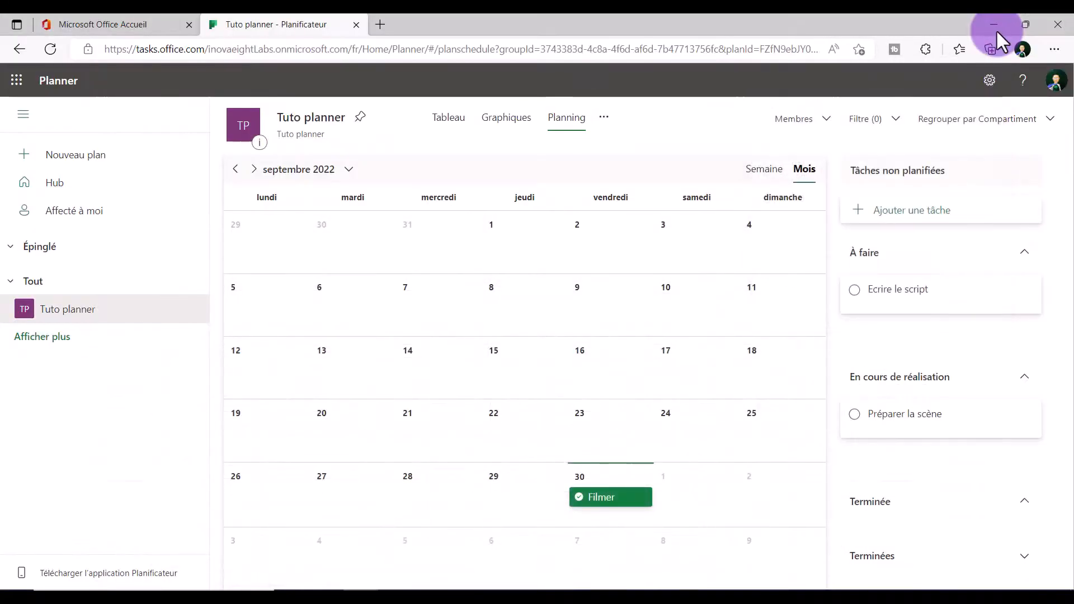
# - Open the plan's group conversation in Outlook and close it to return to the plan
pyautogui.click(603, 118)
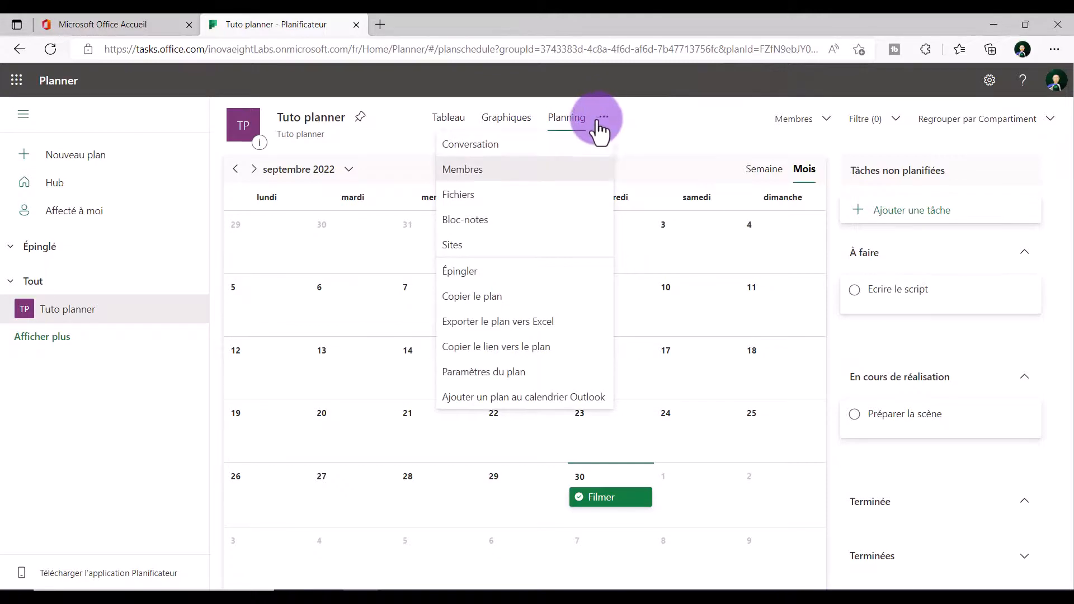
pyautogui.click(470, 145)
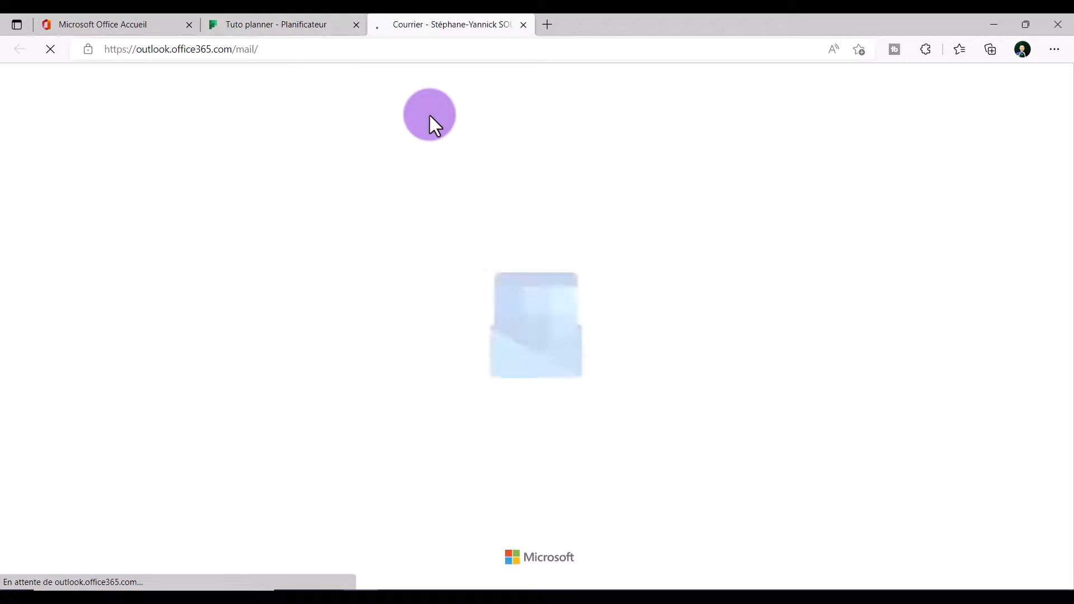
pyautogui.click(524, 24)
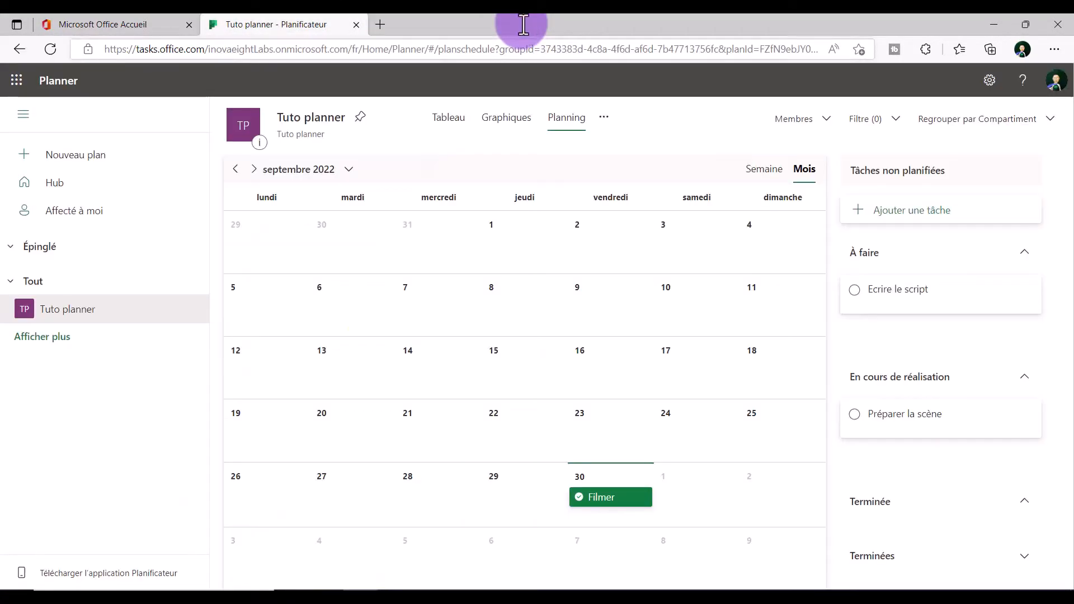
# - Open the plan settings and look through the suggested backgrounds in the general options
pyautogui.click(602, 118)
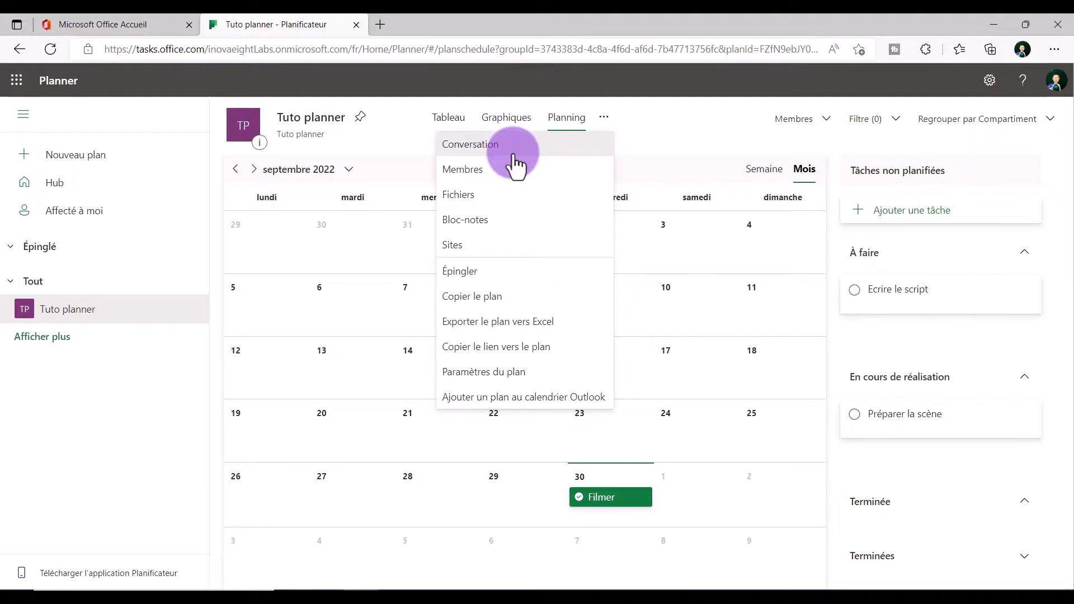
pyautogui.click(507, 375)
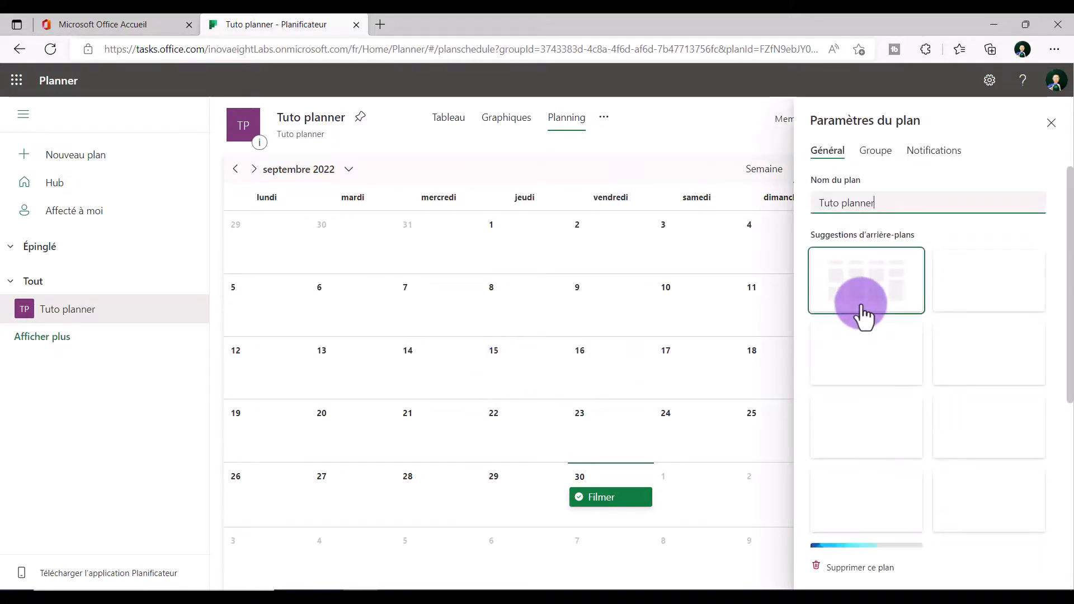
pyautogui.scroll(-4, 955, 381)
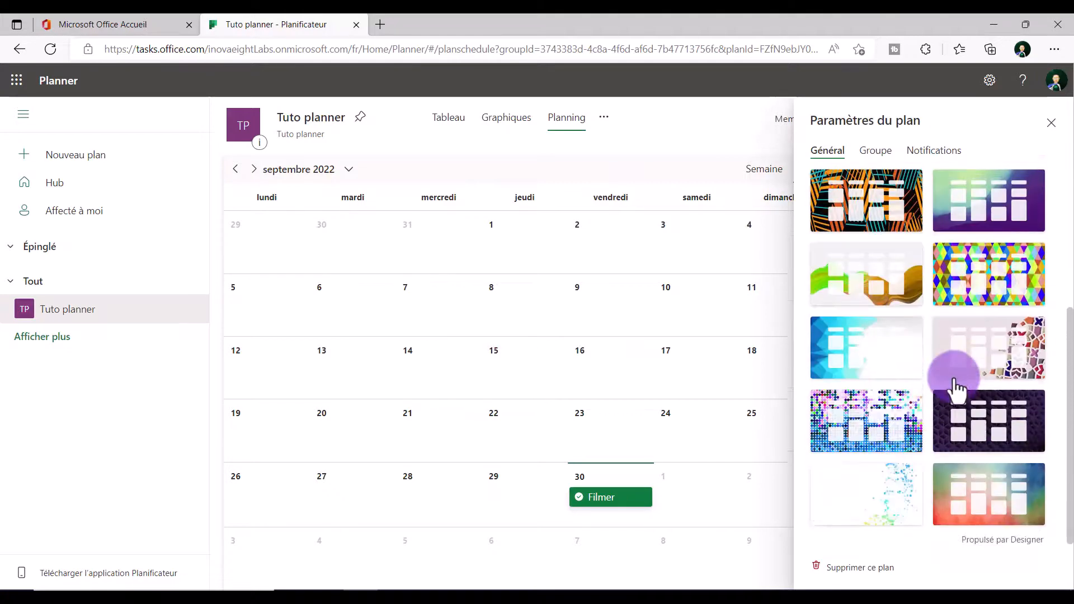
pyautogui.scroll(5, 954, 440)
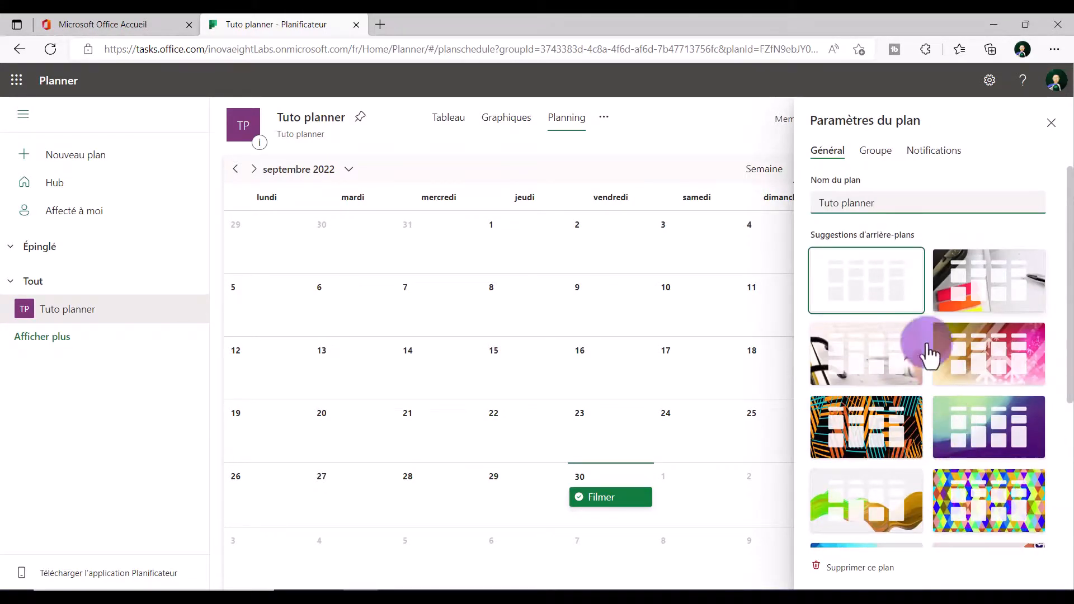
# - Review the plan's group privacy options and notification settings, and close the plan settings
pyautogui.click(873, 159)
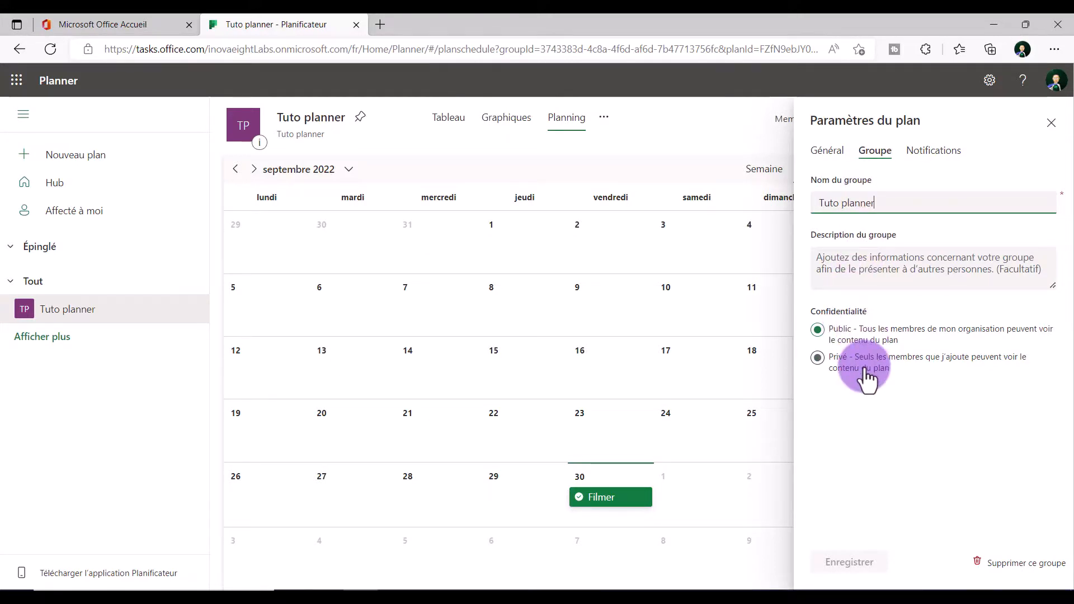
pyautogui.click(942, 155)
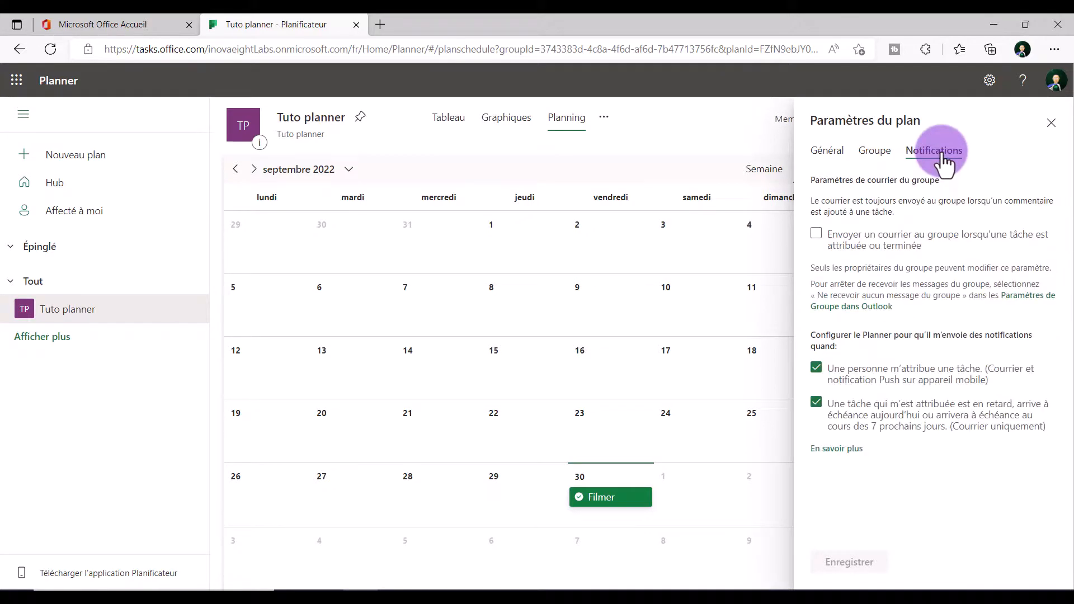
pyautogui.press('Escape')
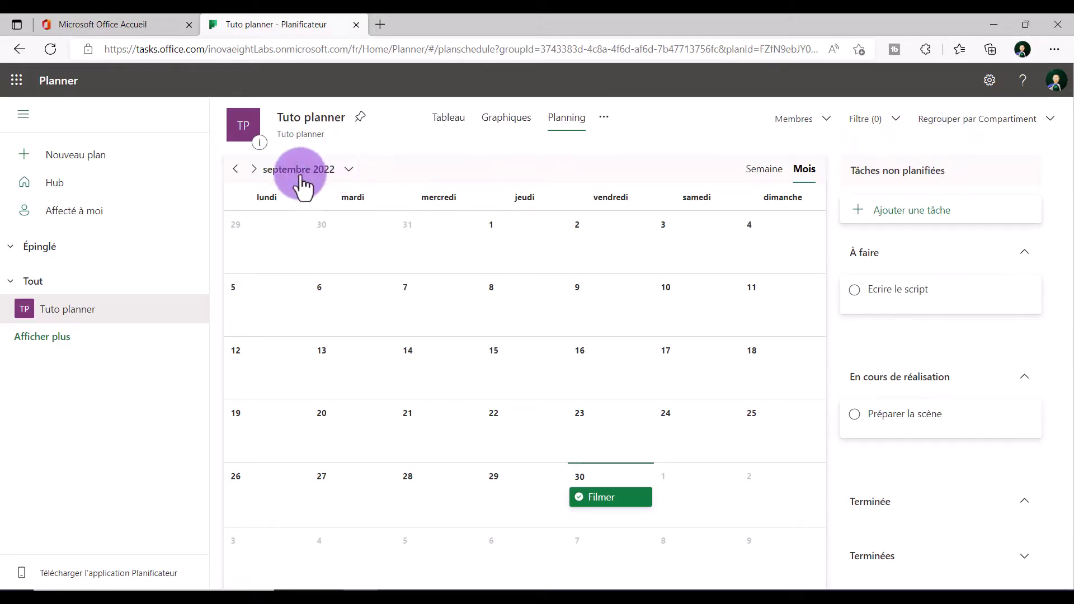
# - View the tasks assigned to the signed-in account as charts and as a schedule, and return to their board
pyautogui.click(89, 215)
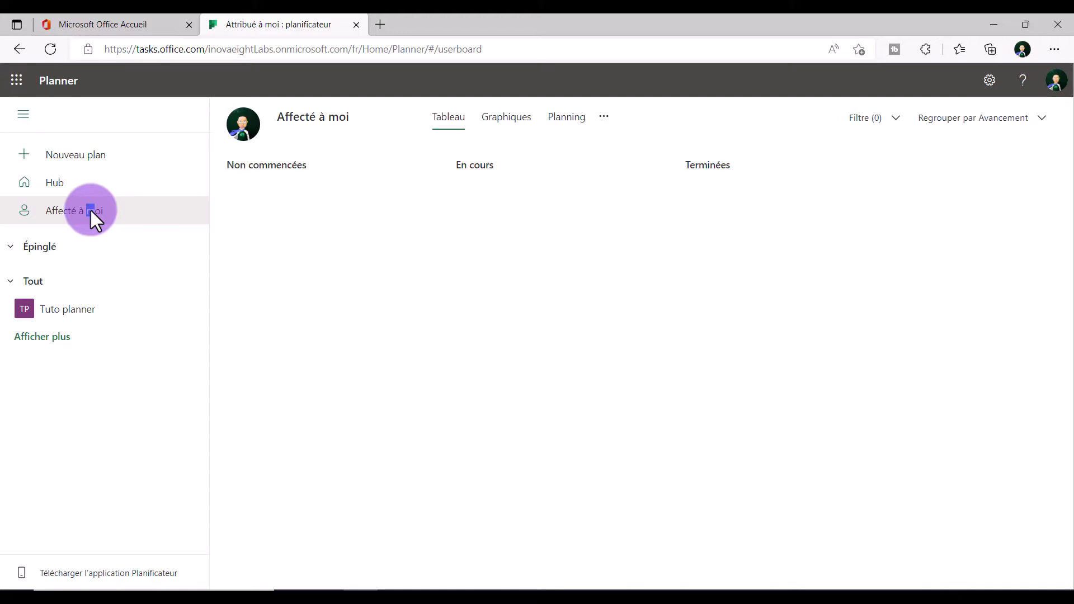
pyautogui.click(502, 130)
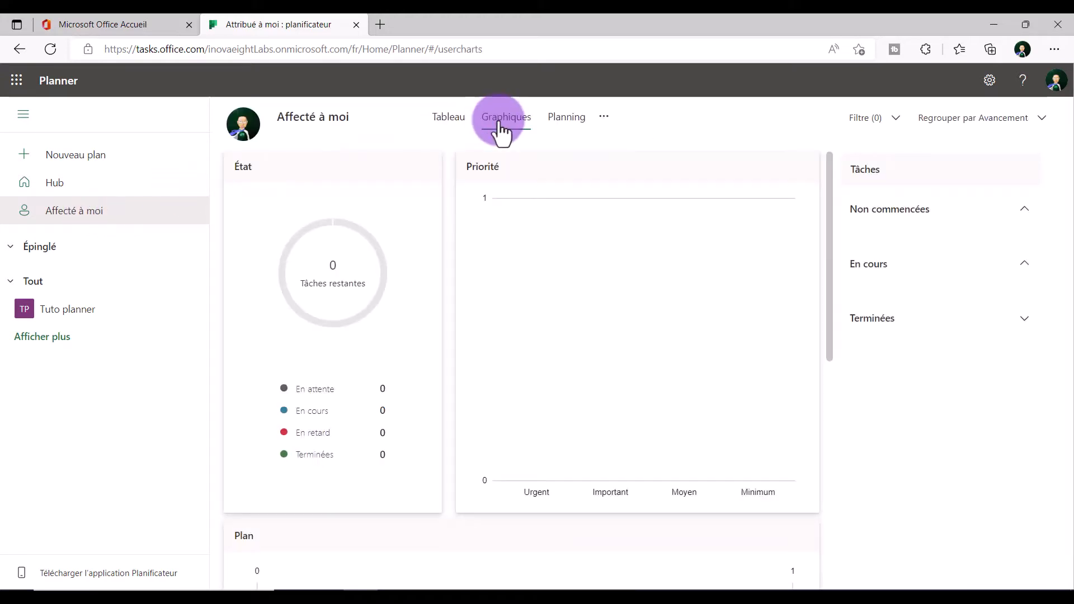
pyautogui.click(569, 128)
pyautogui.click(458, 122)
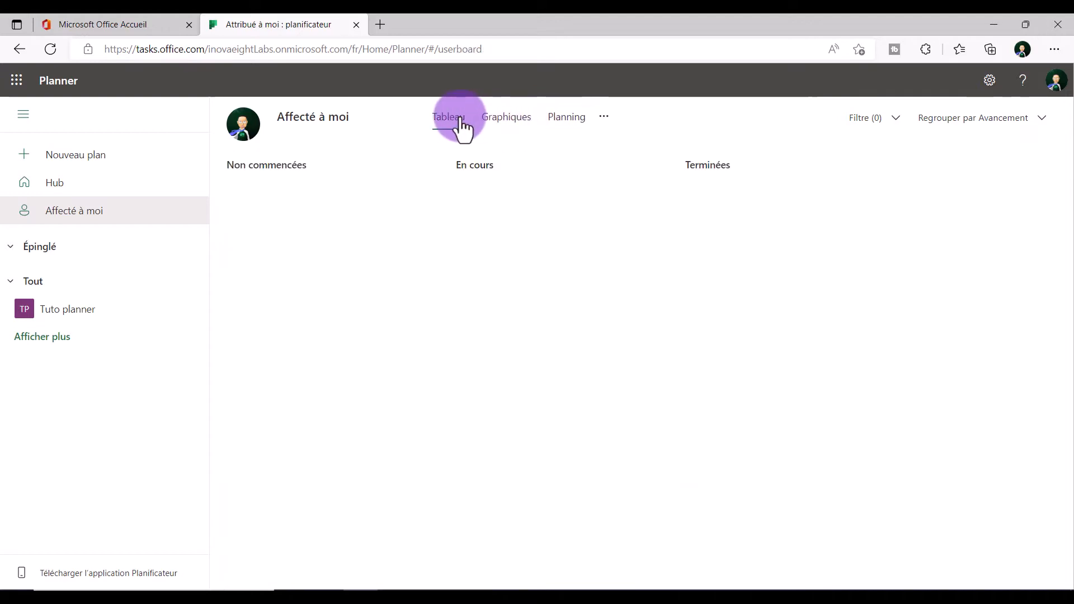